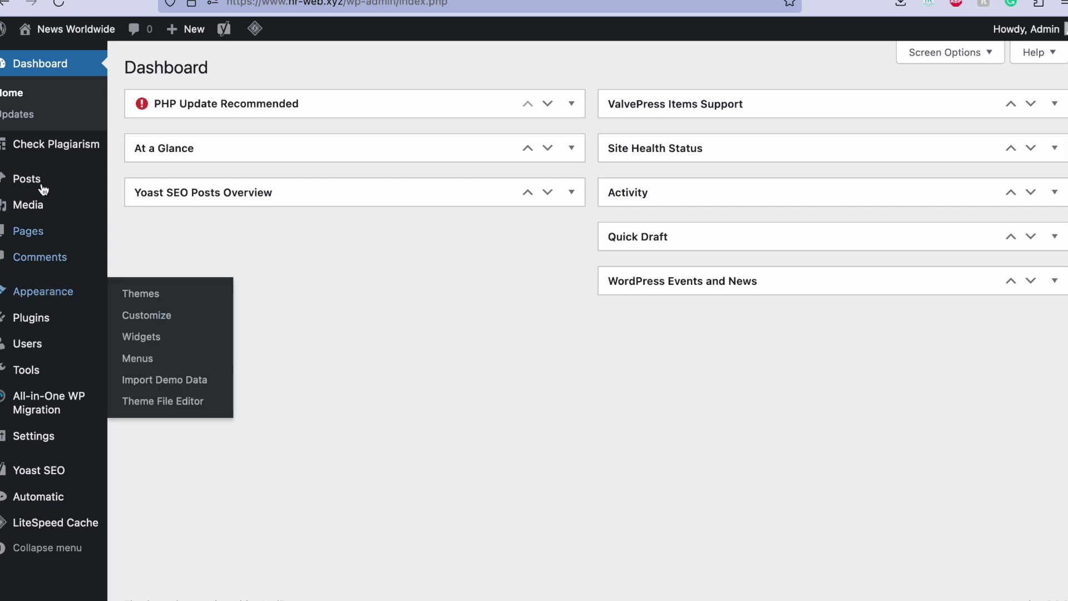
Open Appearance > Themes to see the six installed themes with News 24x7 active
mouse_move(24, 179)
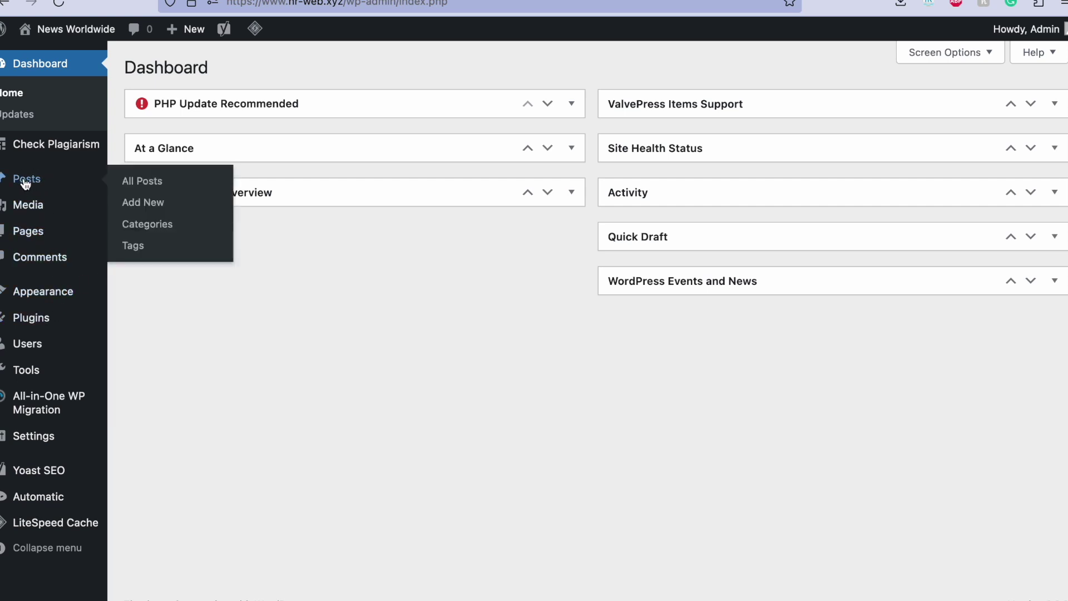
mouse_move(43, 291)
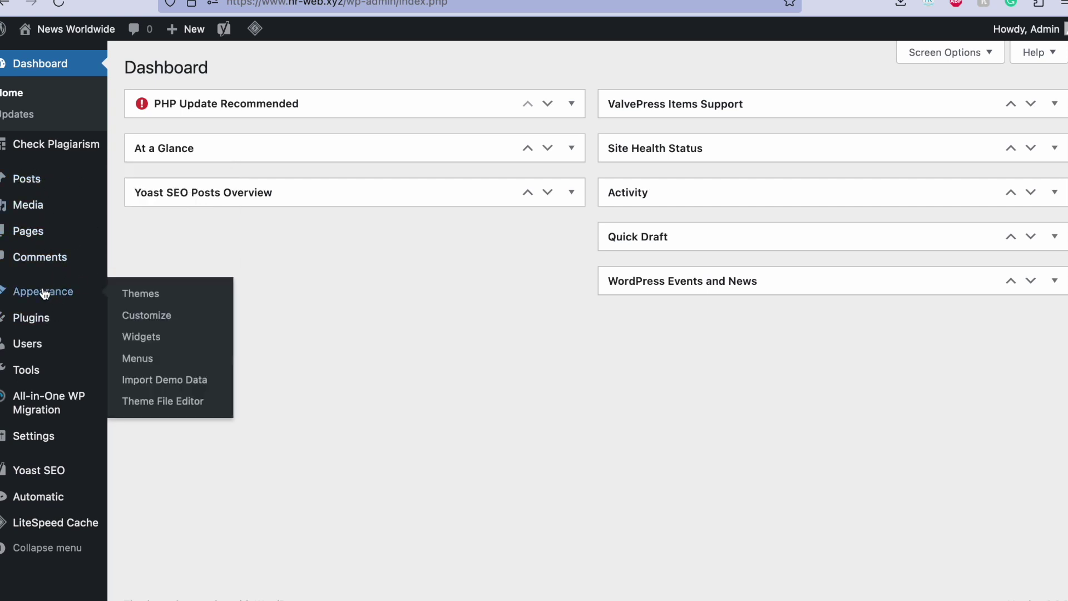
left_click(109, 280)
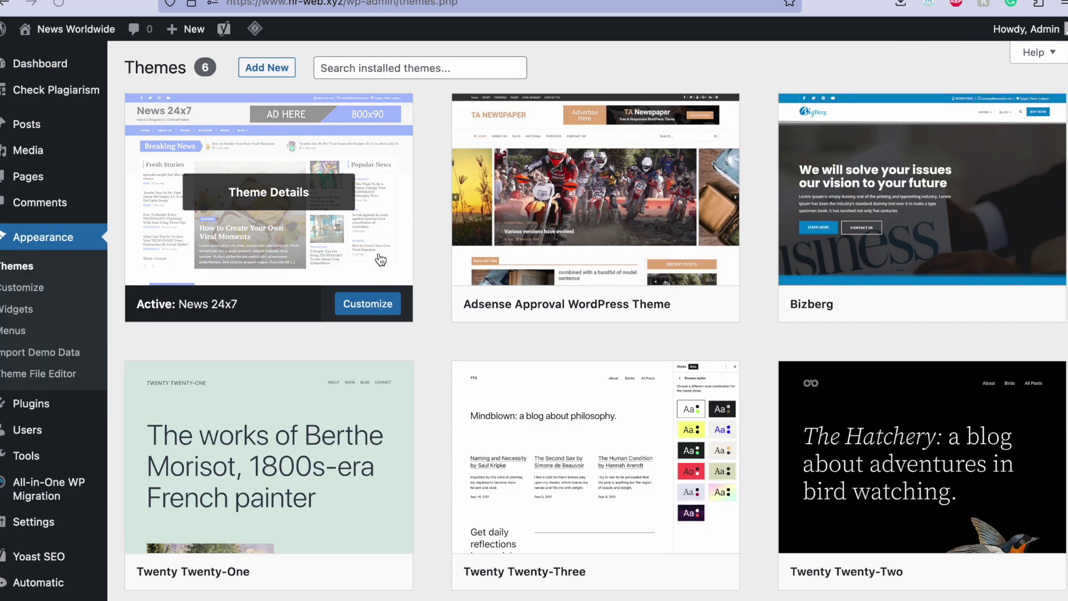
left_click(271, 181)
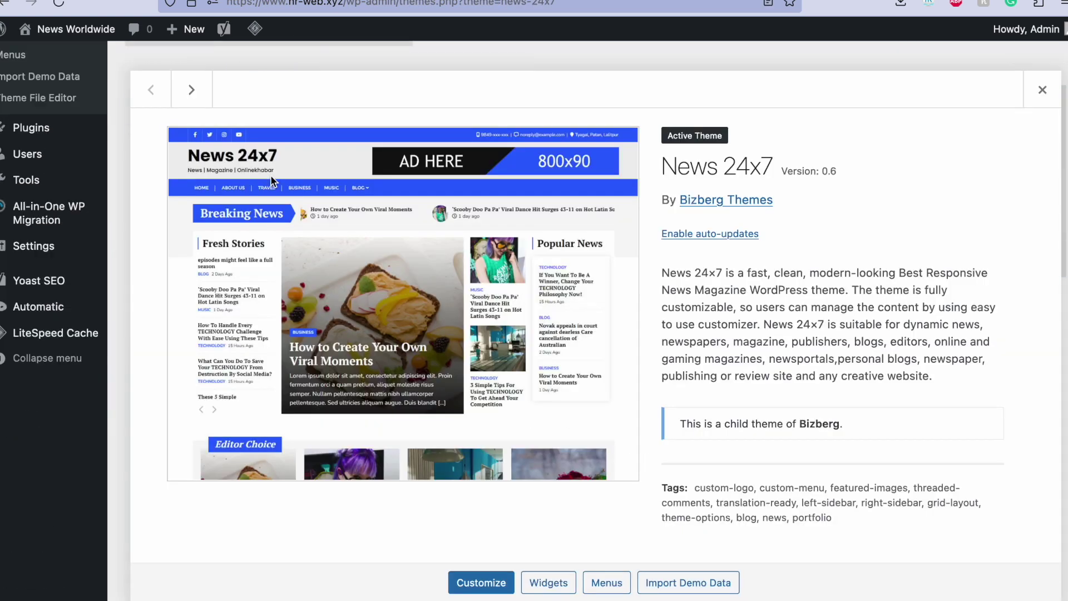
left_click_drag(664, 168, 775, 172)
left_click(744, 155)
left_click_drag(665, 166, 773, 167)
left_click(773, 166)
left_click(1042, 90)
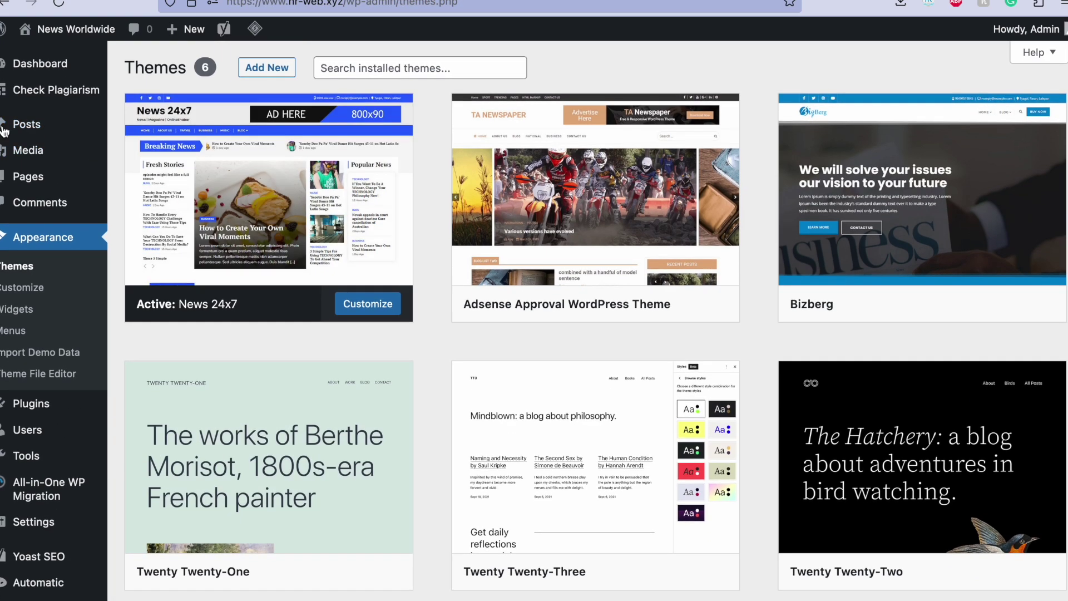
Review the six post categories, then list the site pages: About us, Contact us, Privacy Policy
mouse_move(48, 124)
left_click(158, 170)
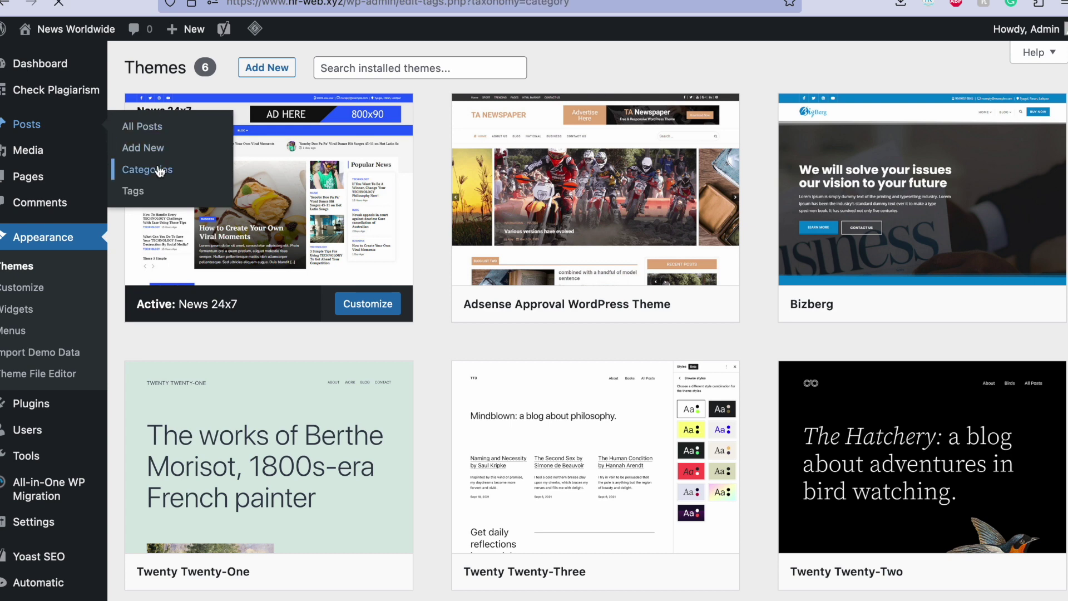
scroll(563, 192, "down", 1)
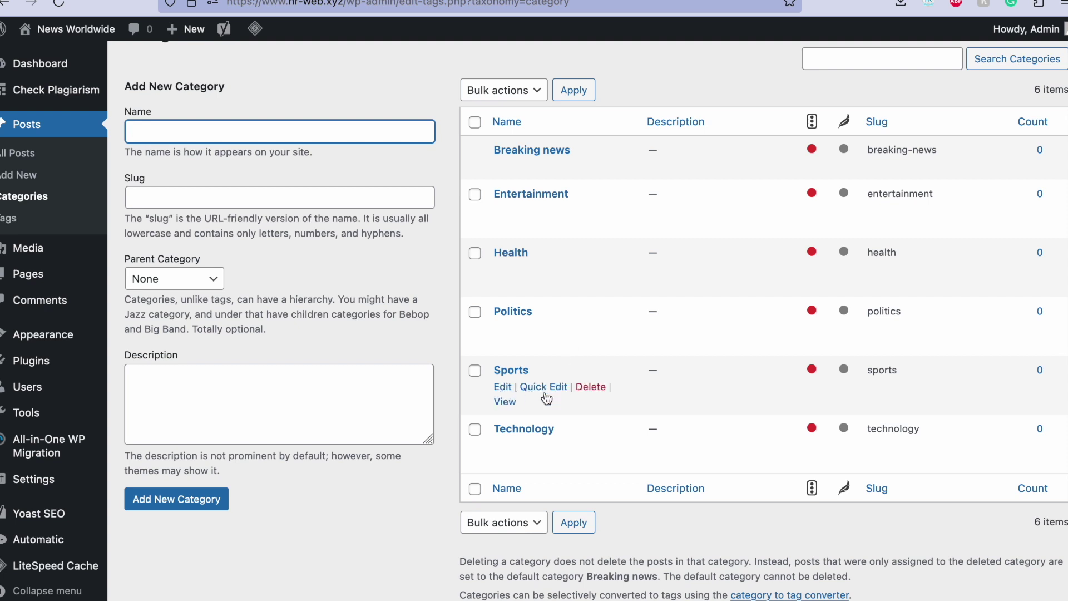
left_click(449, 236)
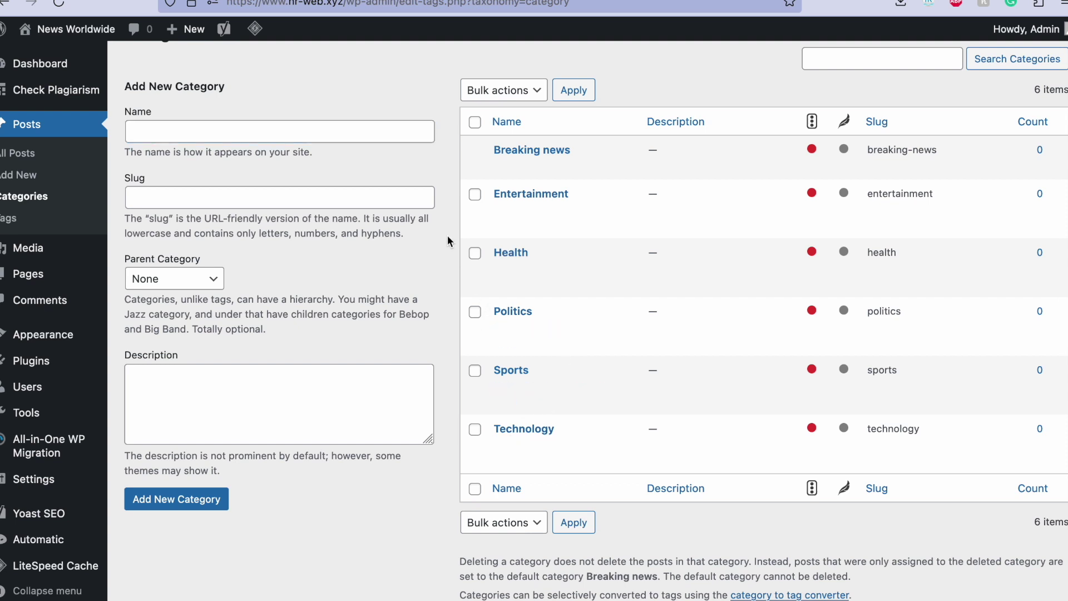
scroll(447, 235, "up", 1)
scroll(447, 236, "down", 2)
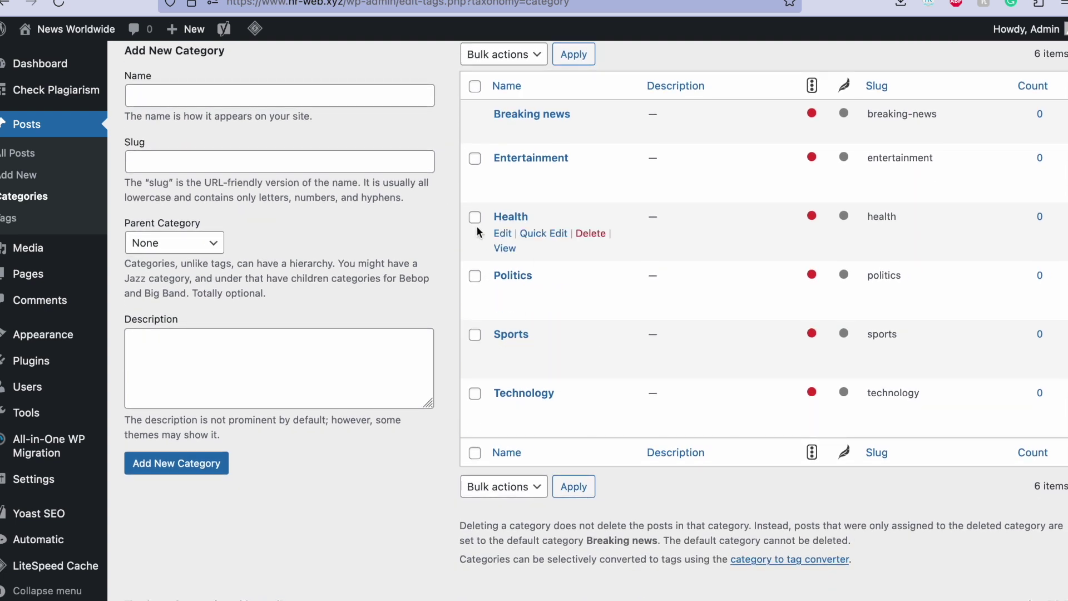
scroll(451, 167, "up", 3)
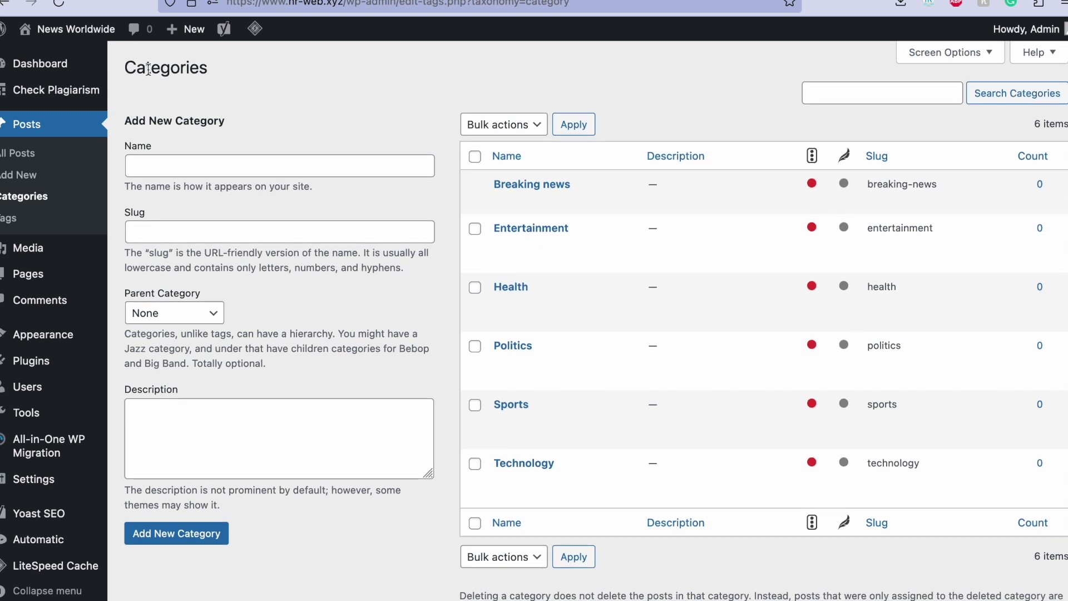
double_click(148, 69)
left_click(210, 144)
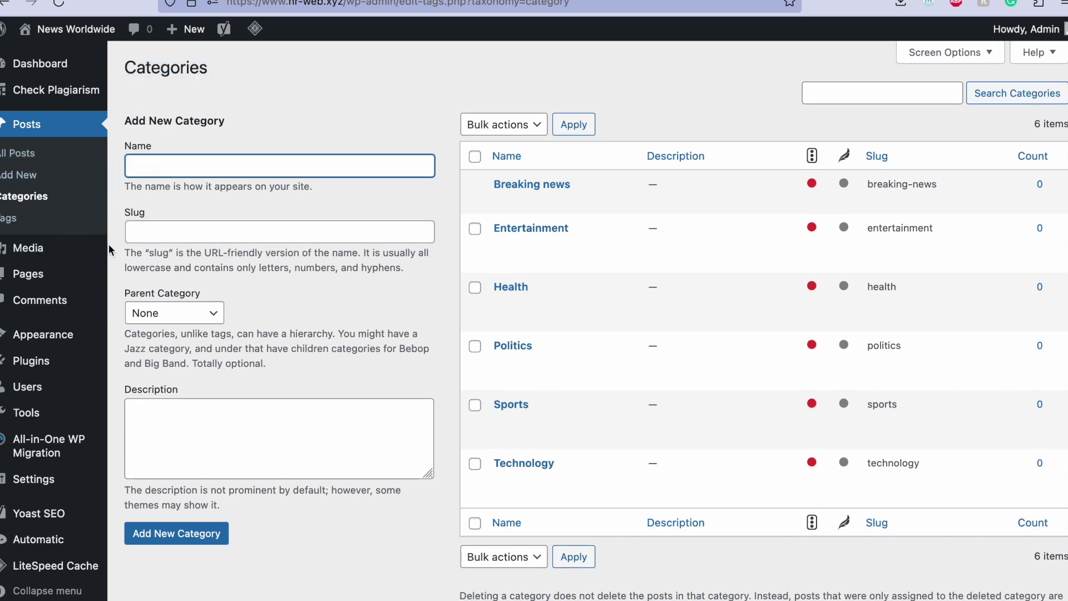
left_click(27, 273)
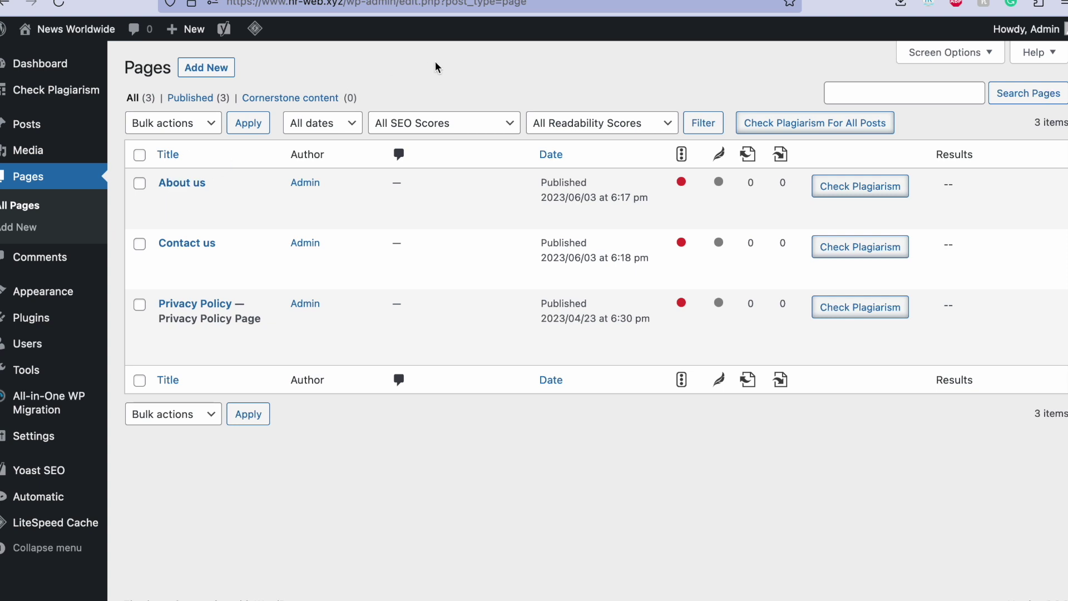
mouse_move(158, 196)
left_click_drag(204, 182, 152, 182)
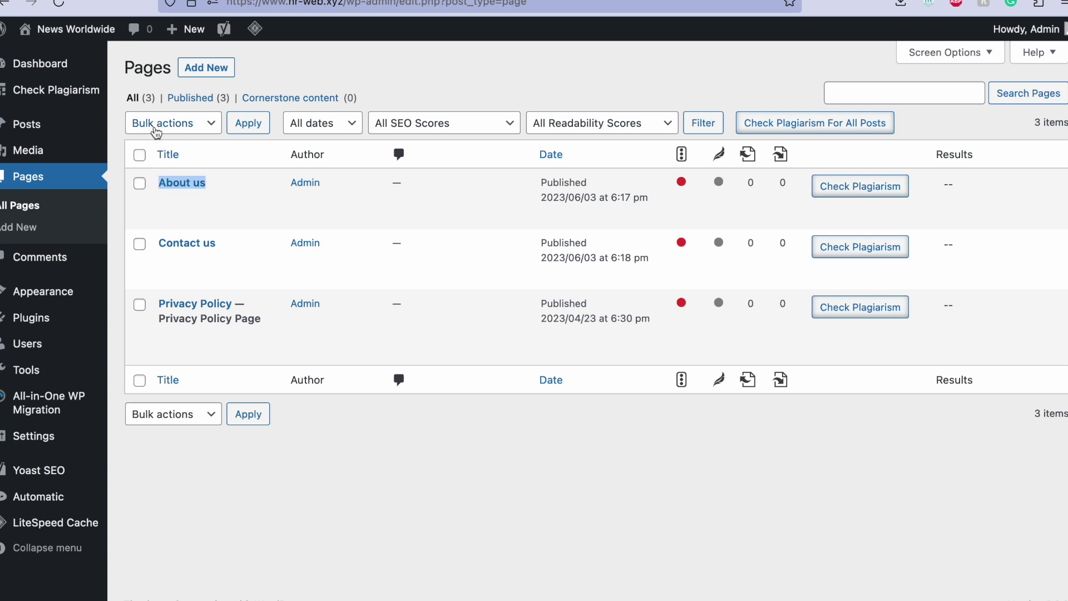
left_click(137, 64)
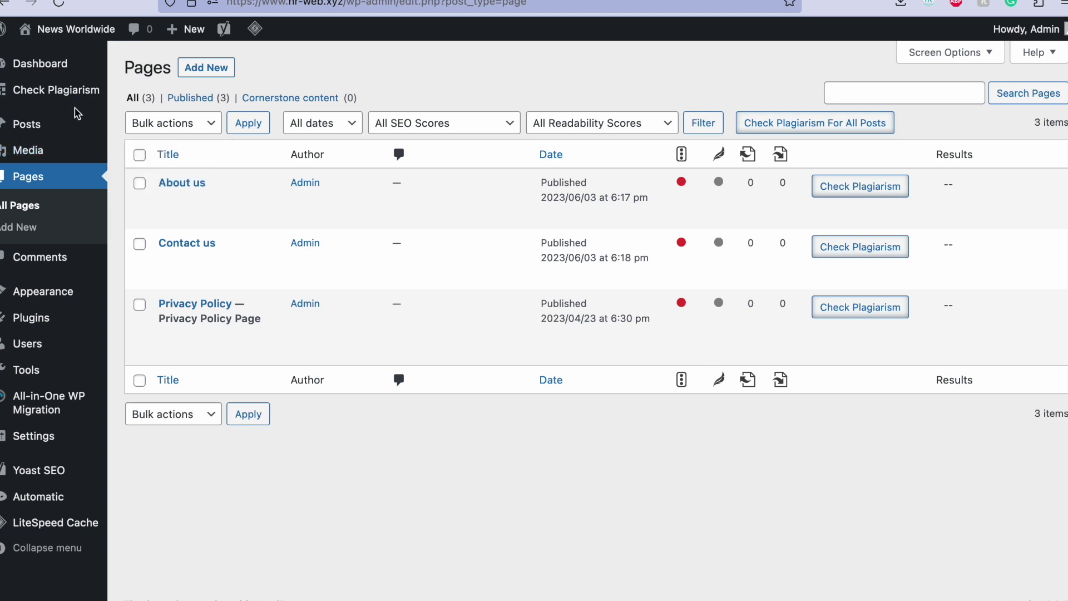
mouse_move(35, 392)
mouse_move(53, 288)
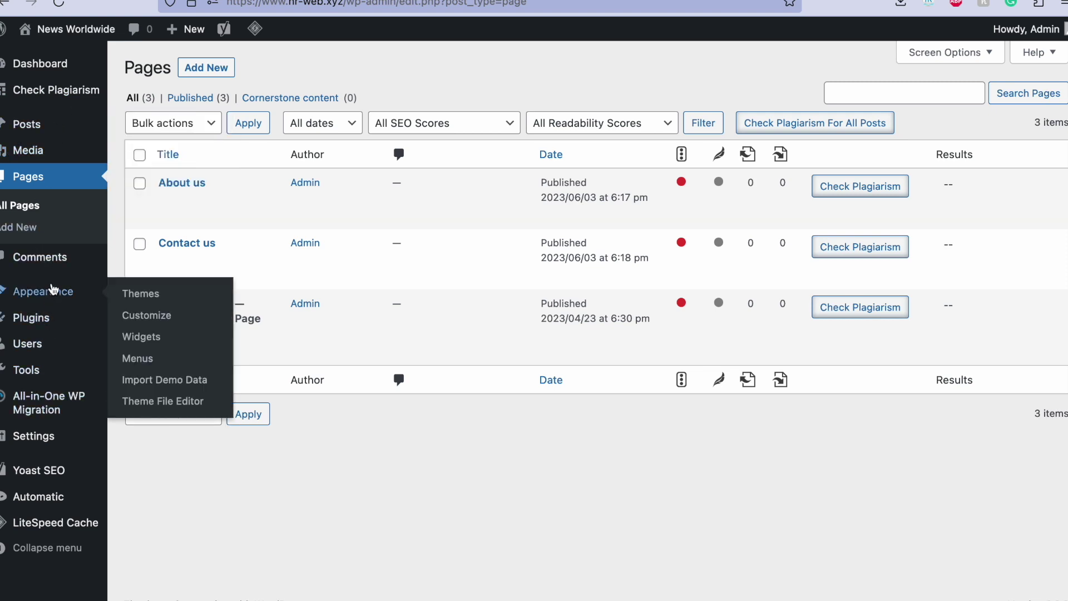
left_click(139, 358)
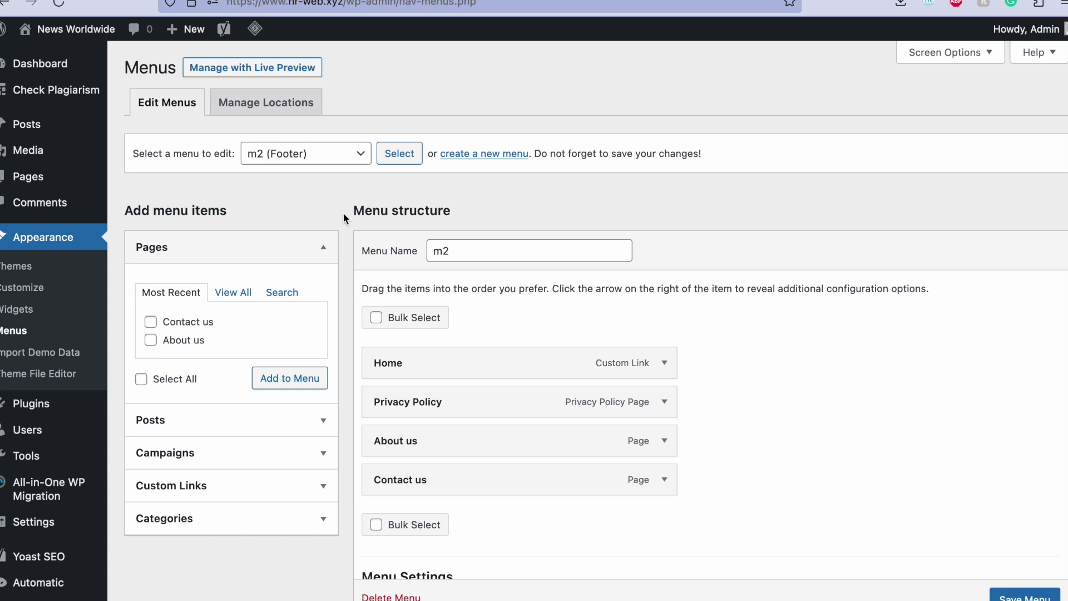
Load Main Menu (Primary) into the menu editor and review its items
scroll(342, 212, "down", 2)
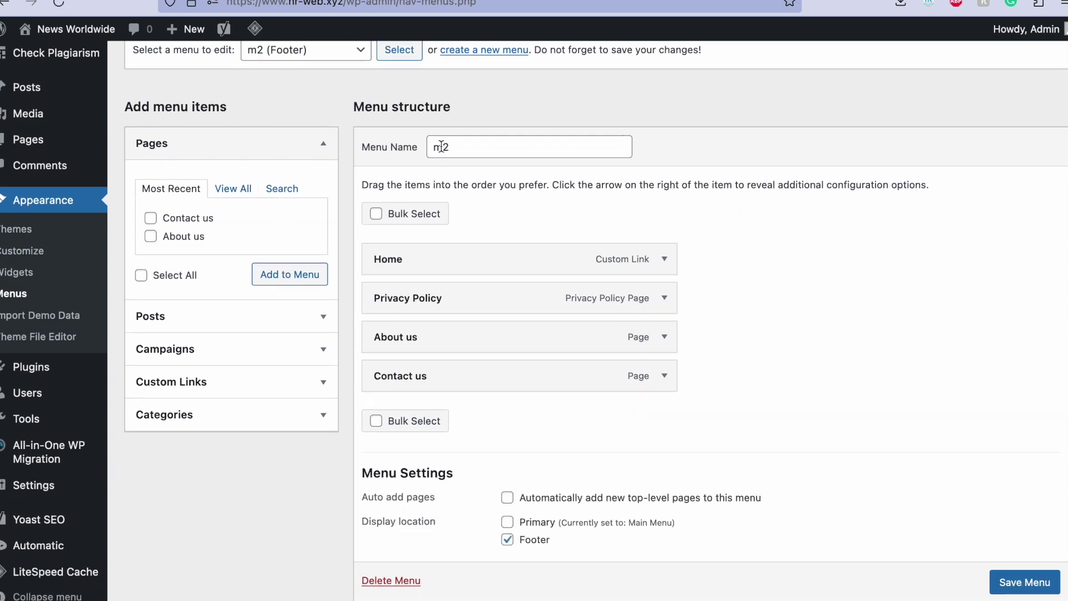
left_click(331, 51)
left_click(326, 57)
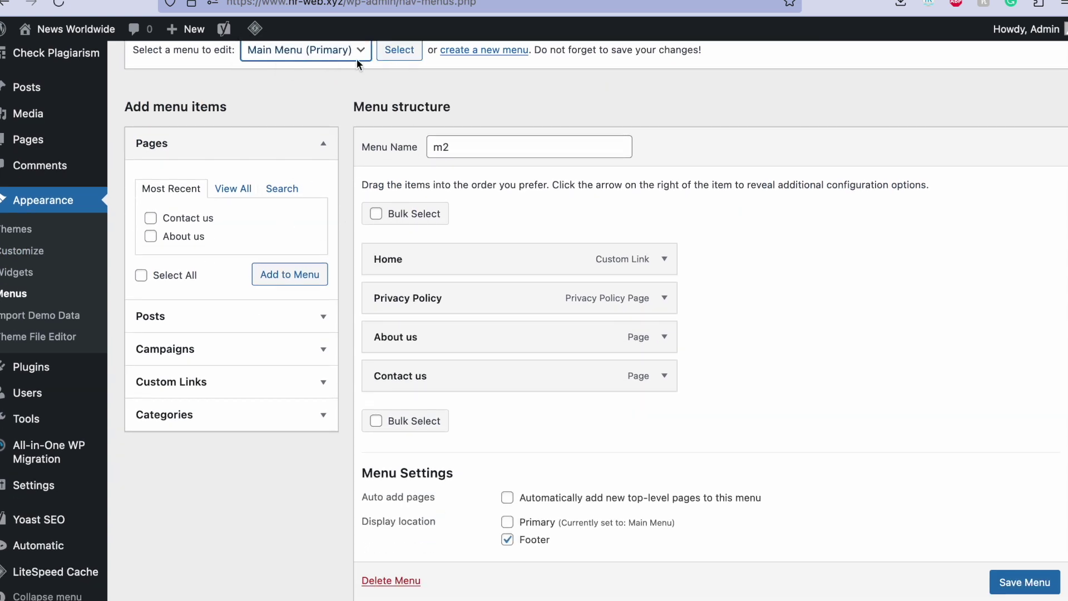
left_click(393, 56)
scroll(449, 184, "down", 4)
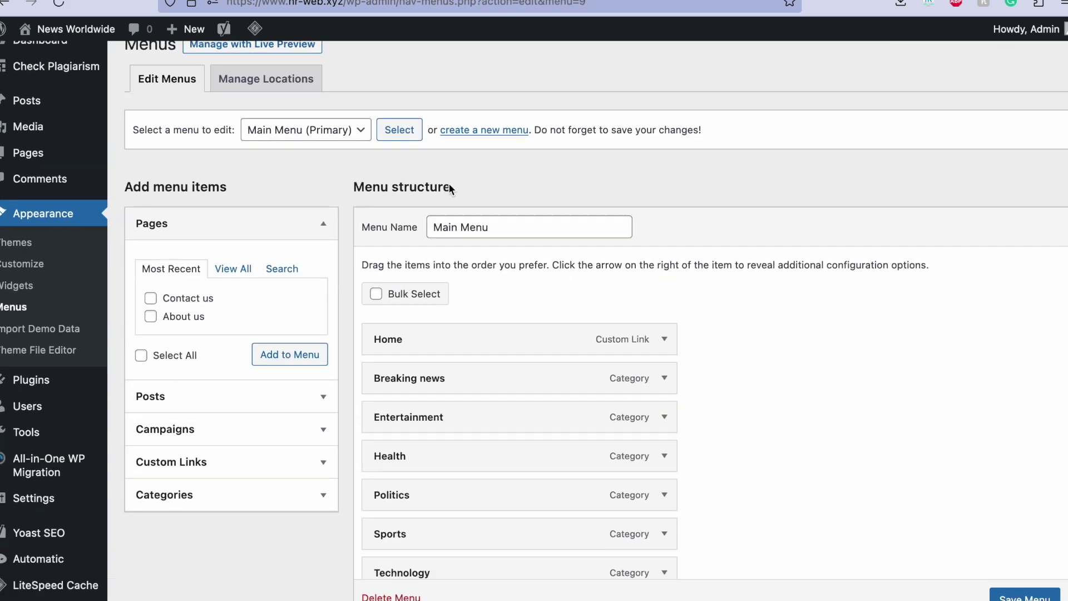
scroll(449, 184, "down", 1)
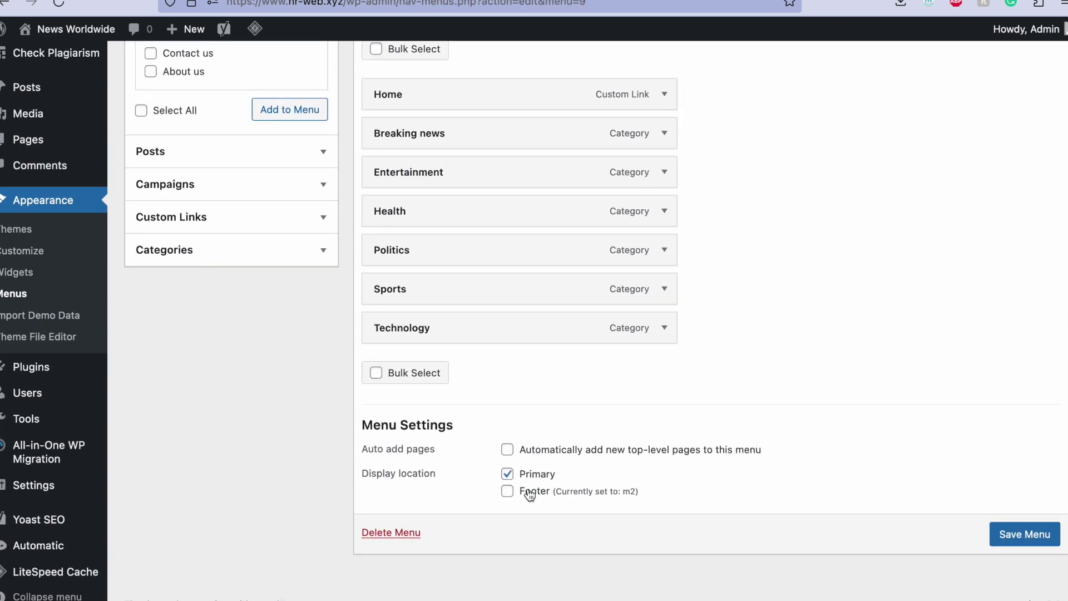
scroll(410, 312, "up", 3)
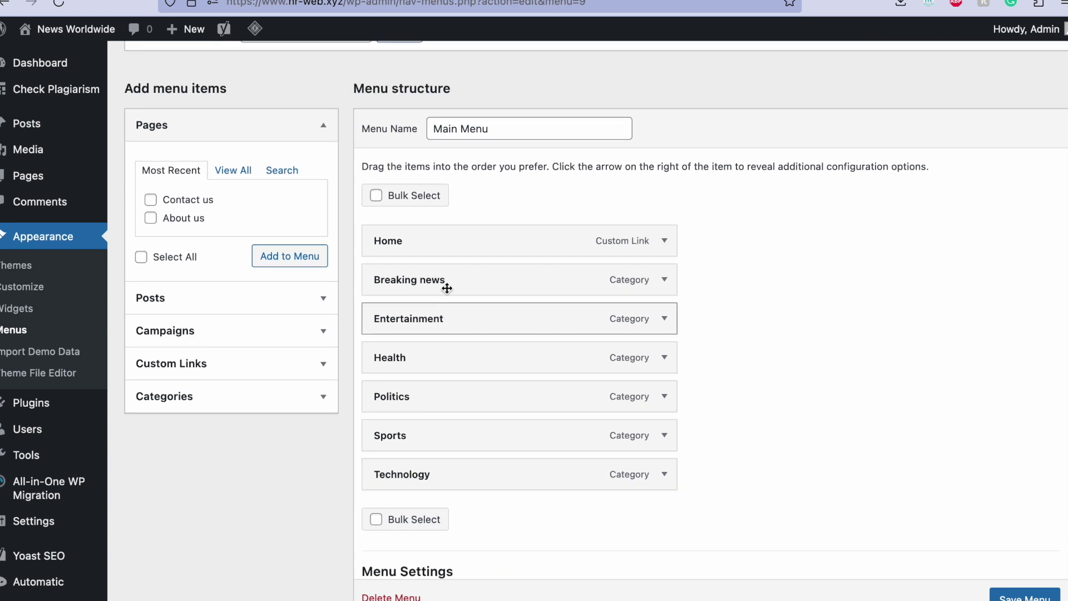
Inspect the Home item's link, then save the Main Menu
left_click(664, 240)
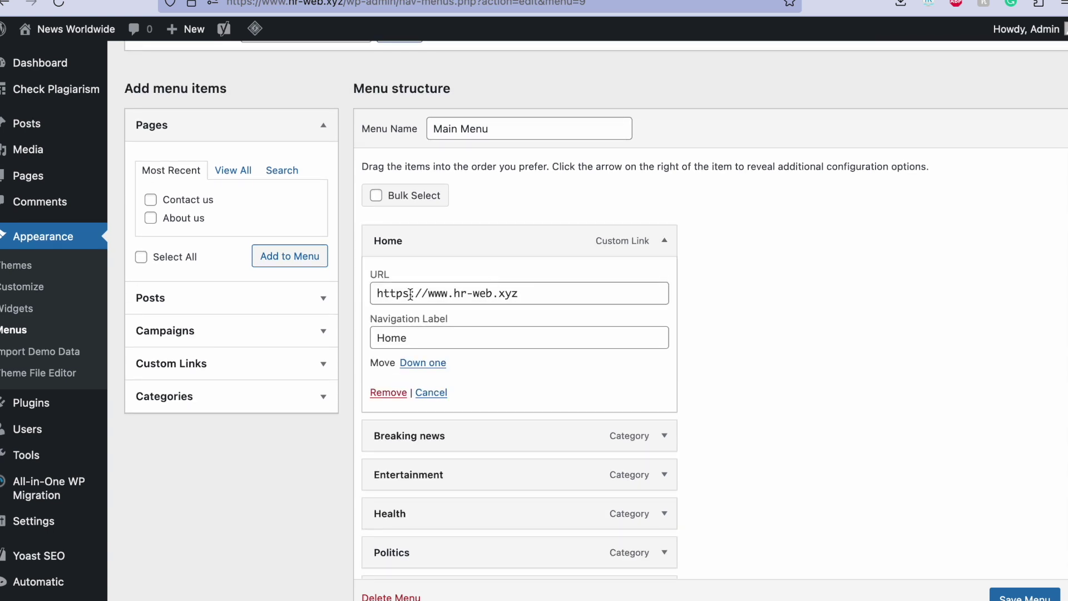
left_click_drag(387, 293, 512, 293)
left_click(512, 293)
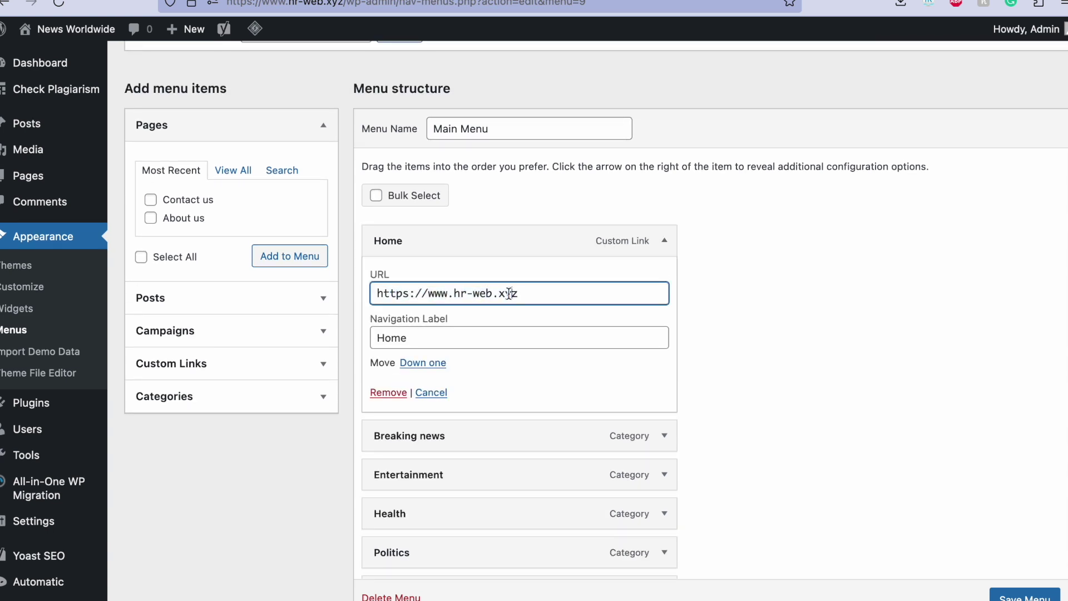
left_click(665, 236)
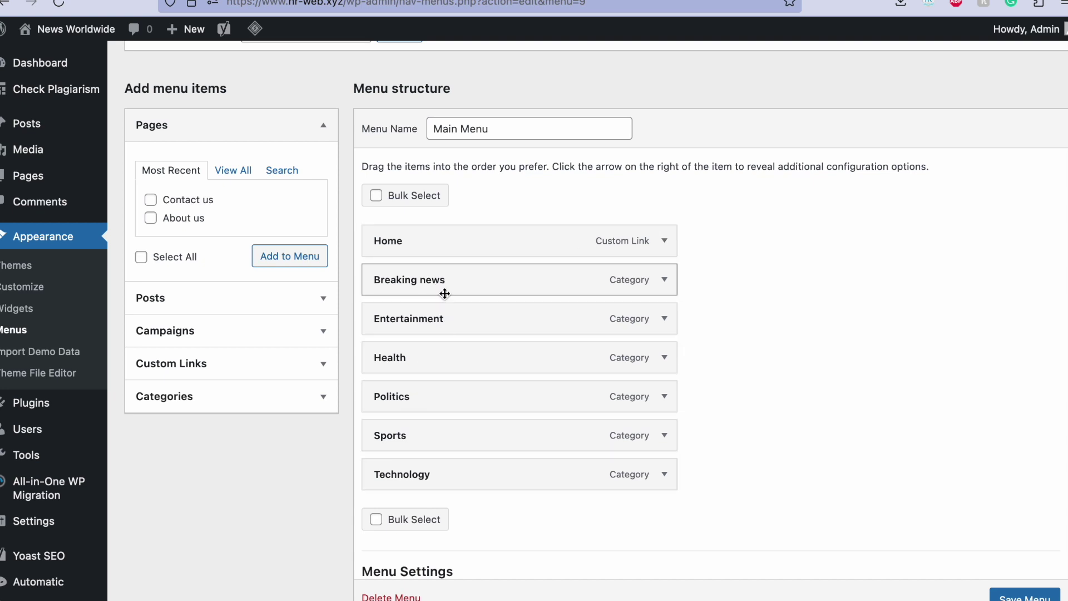
scroll(464, 175, "up", 1)
scroll(882, 417, "down", 2)
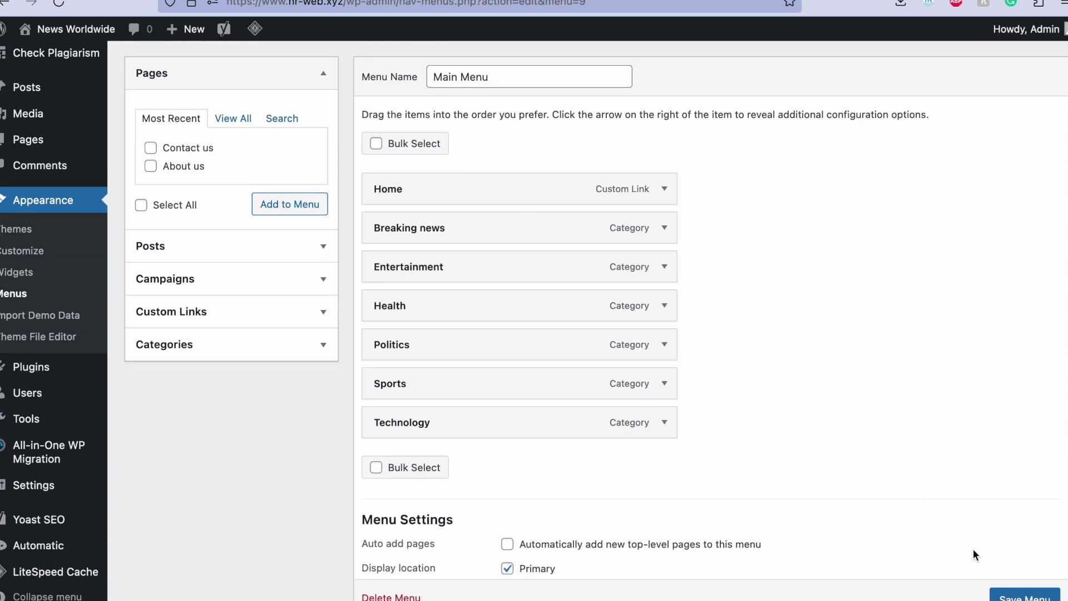
scroll(1004, 592, "down", 1)
left_click(1007, 582)
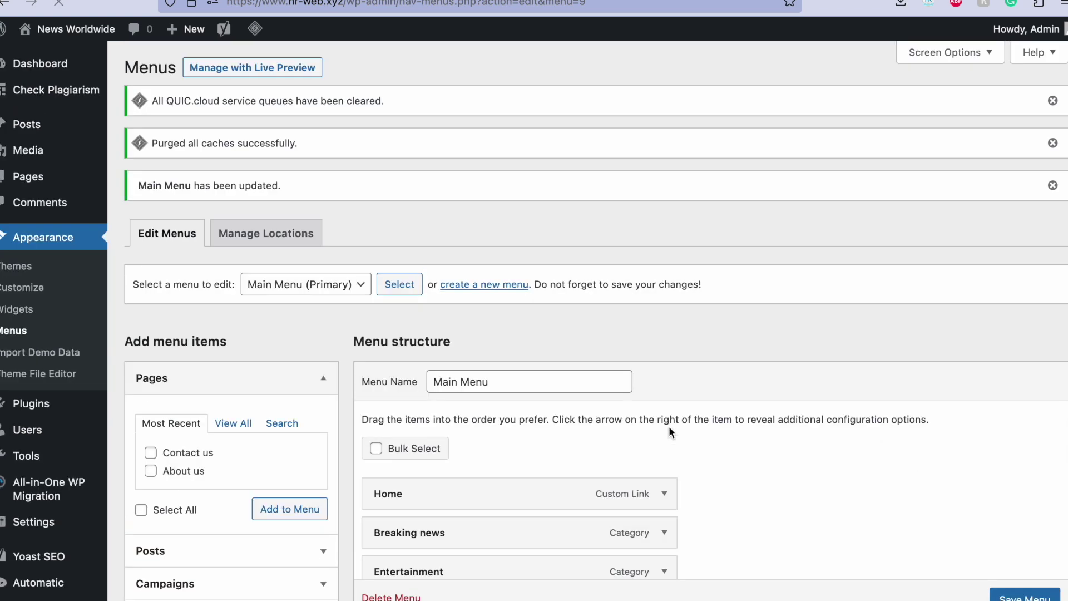
Load the m2 footer menu and show all pages in the Pages box's View All list
left_click(292, 279)
left_click(292, 265)
left_click(396, 284)
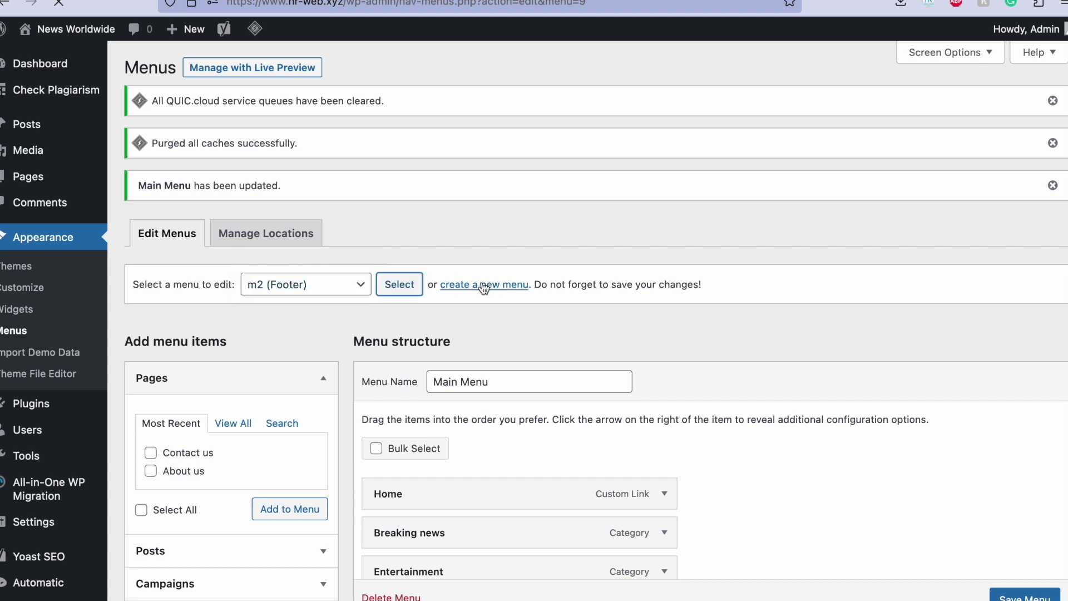
scroll(369, 234, "down", 3)
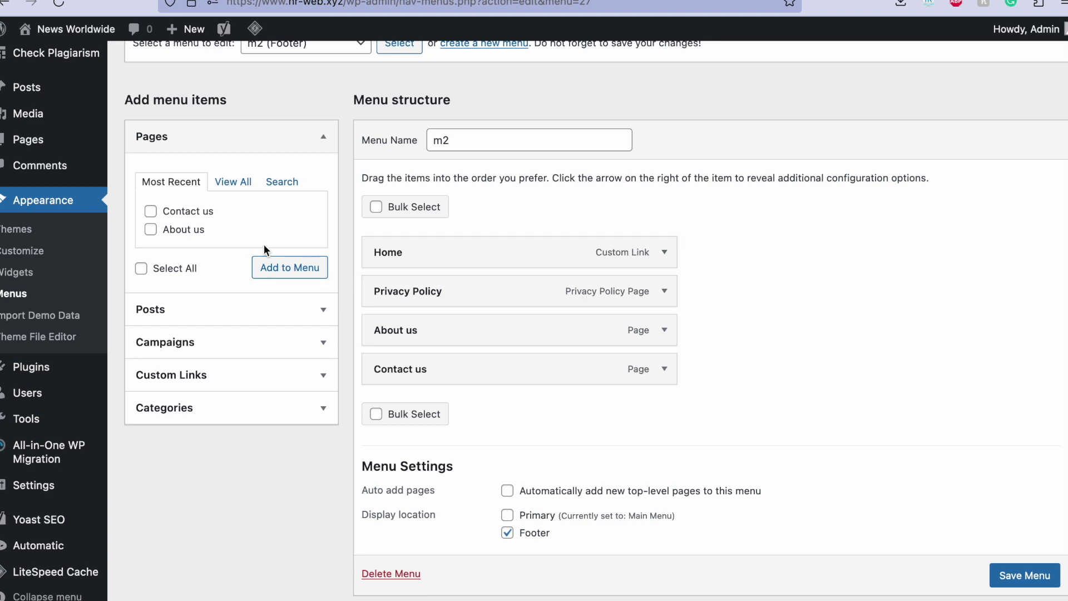
left_click(234, 184)
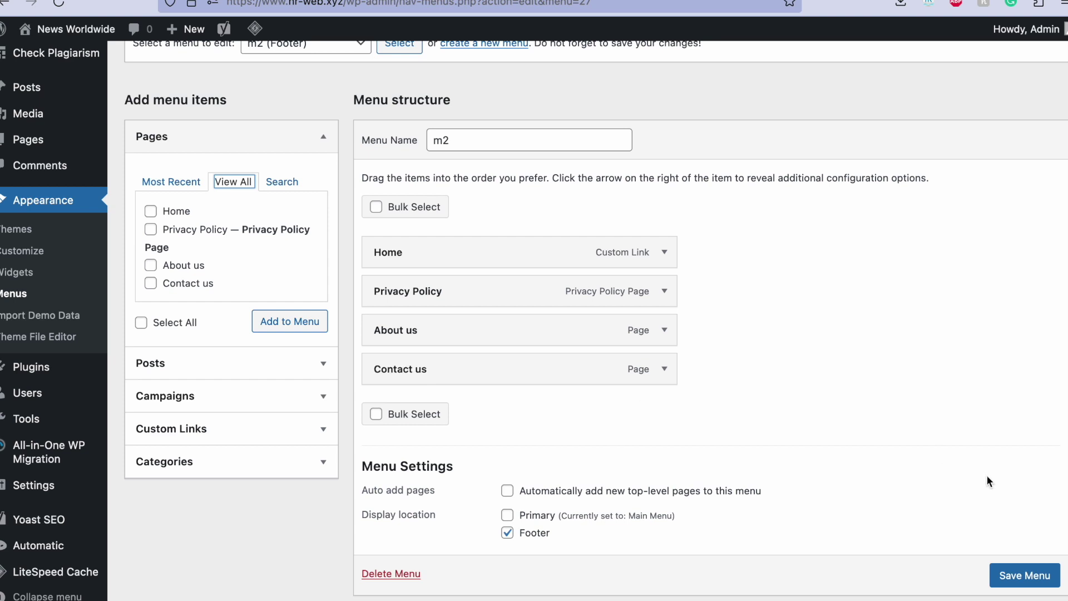
scroll(751, 298, "up", 2)
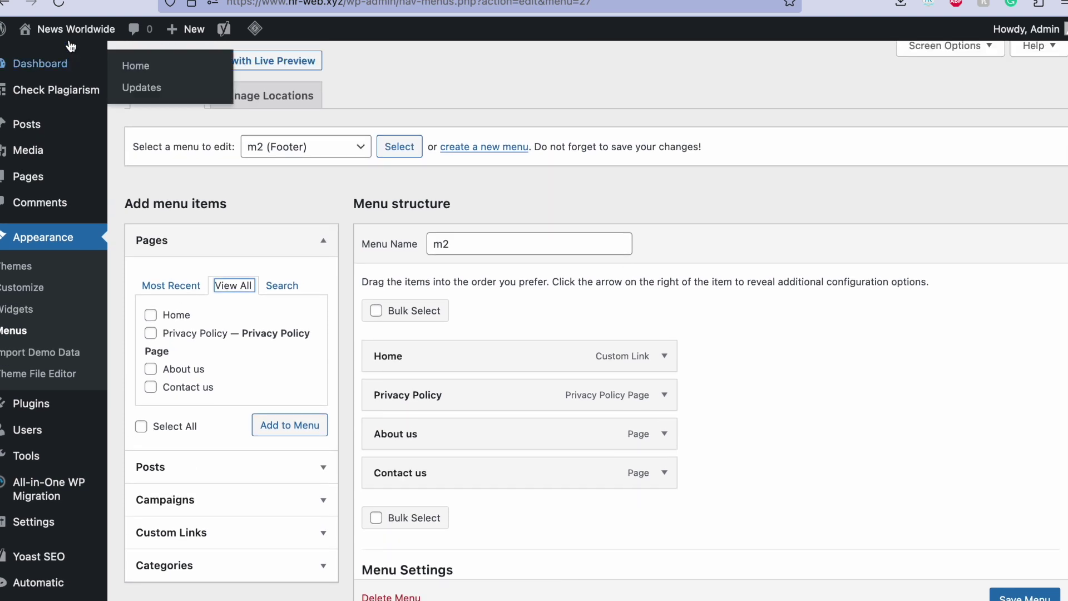
mouse_move(70, 39)
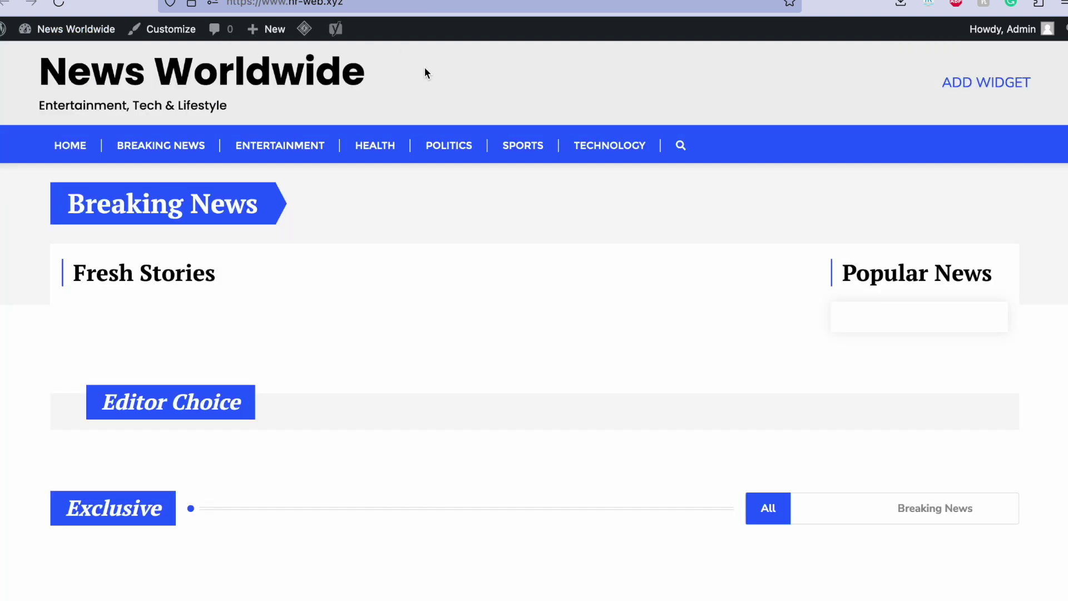
Scroll the live homepage to check the category navigation and footer links
scroll(211, 108, "down", 10)
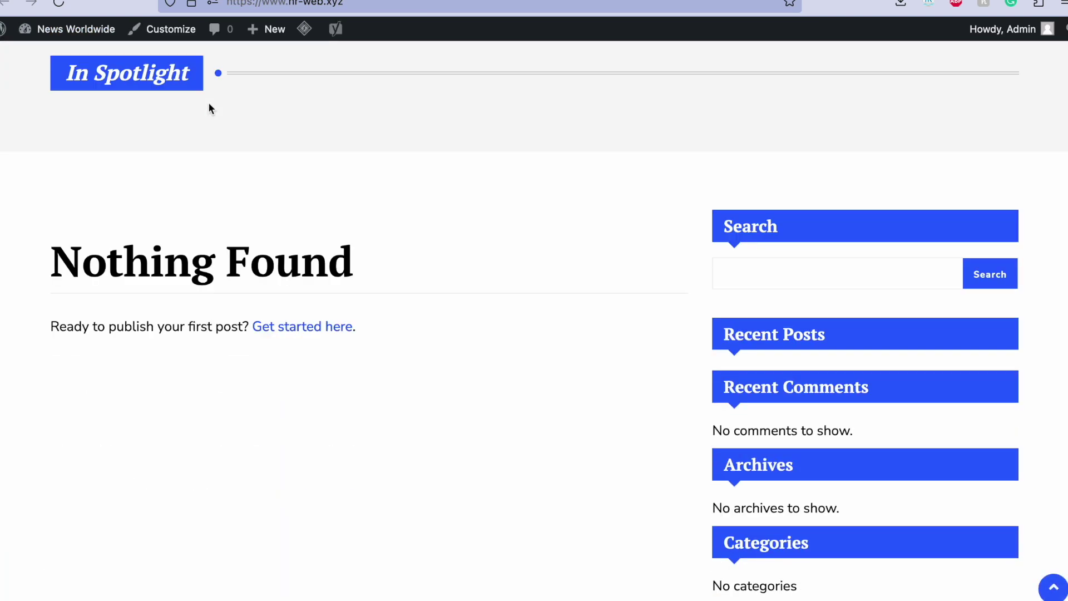
scroll(210, 109, "up", 10)
scroll(210, 109, "down", 10)
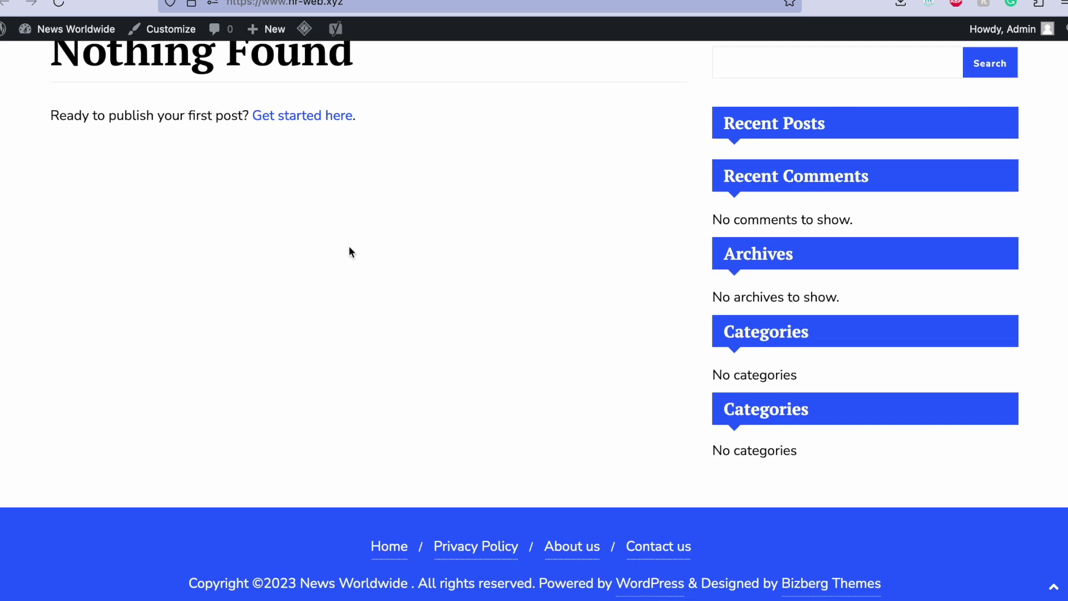
scroll(349, 246, "up", 10)
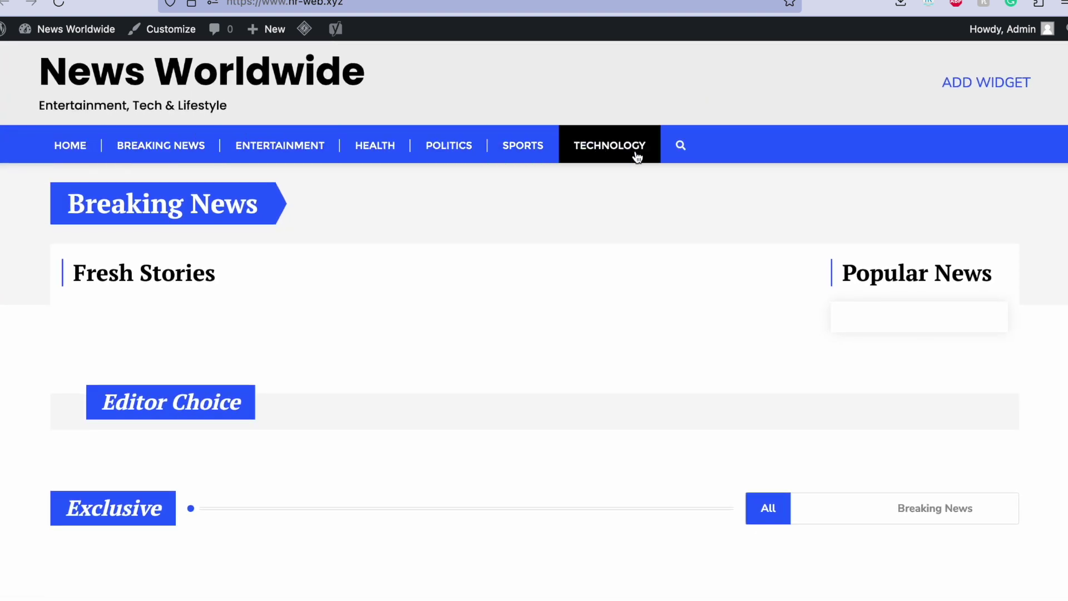
scroll(576, 229, "down", 10)
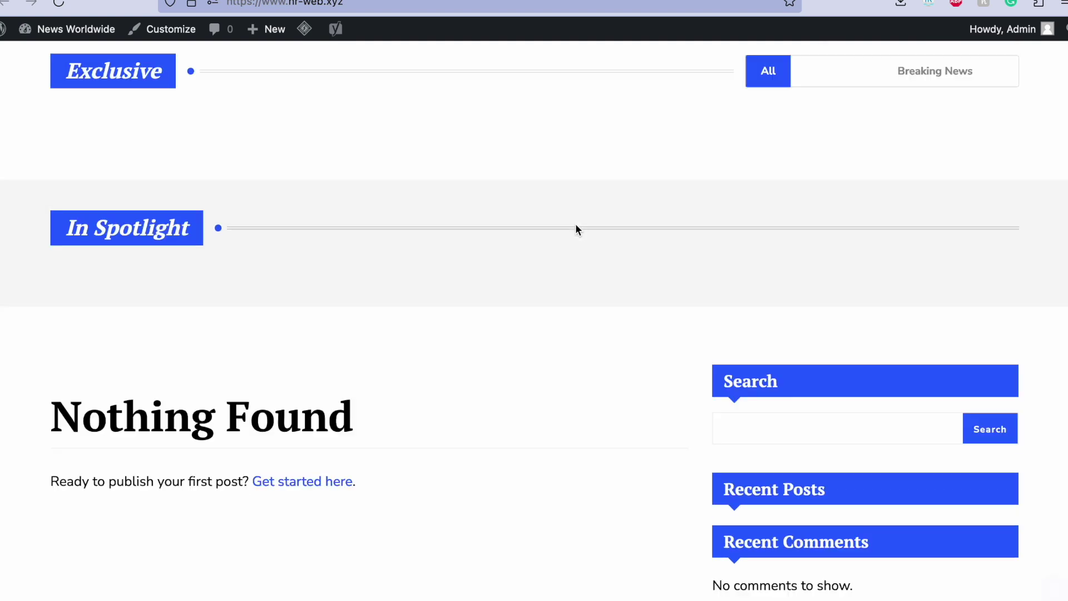
scroll(575, 229, "up", 10)
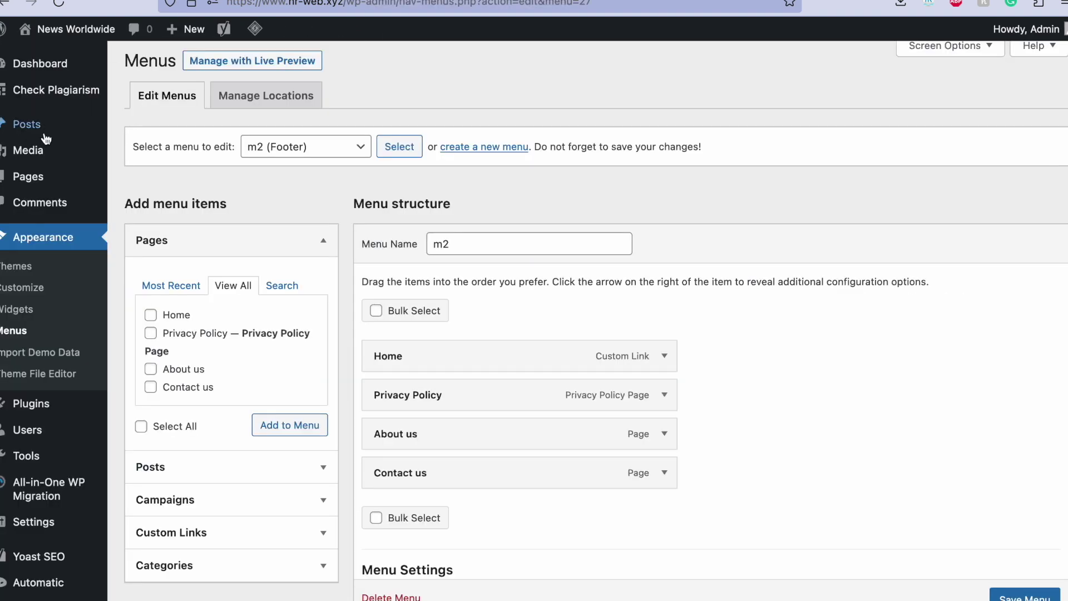
Start a new blank post from Posts > Add New
mouse_move(48, 131)
left_click(143, 147)
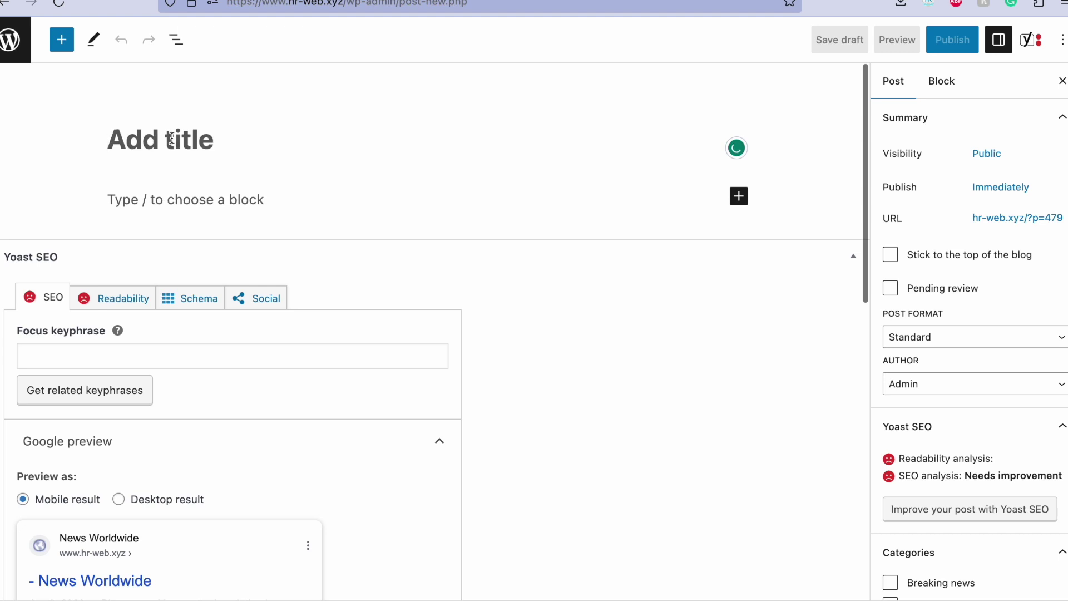
left_click(167, 197)
Leave the empty post and go to the Posts > Categories page
left_click(174, 138)
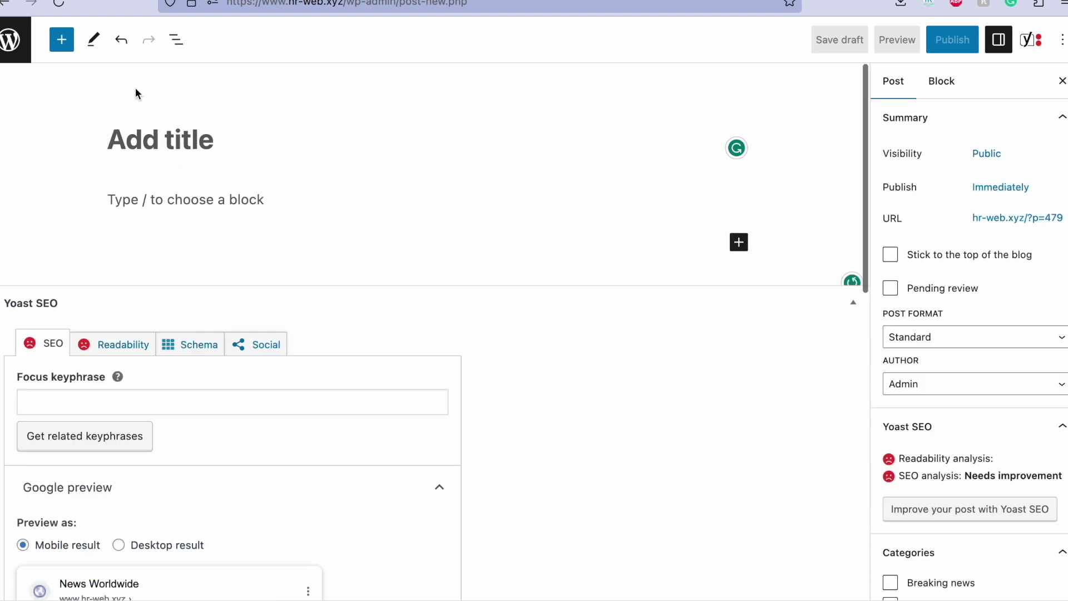
left_click(25, 41)
mouse_move(48, 177)
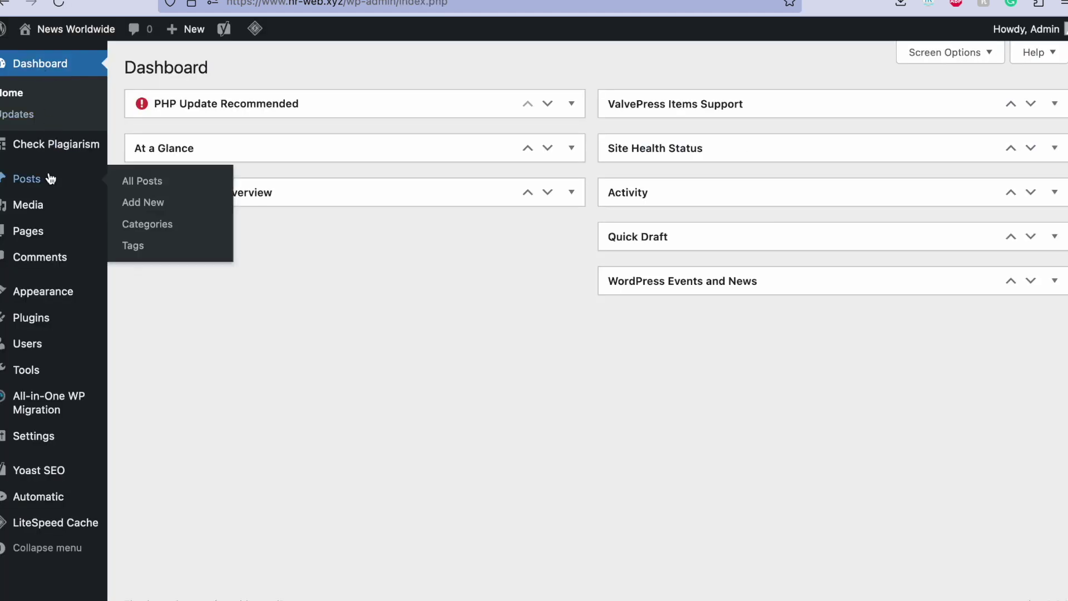
left_click(139, 224)
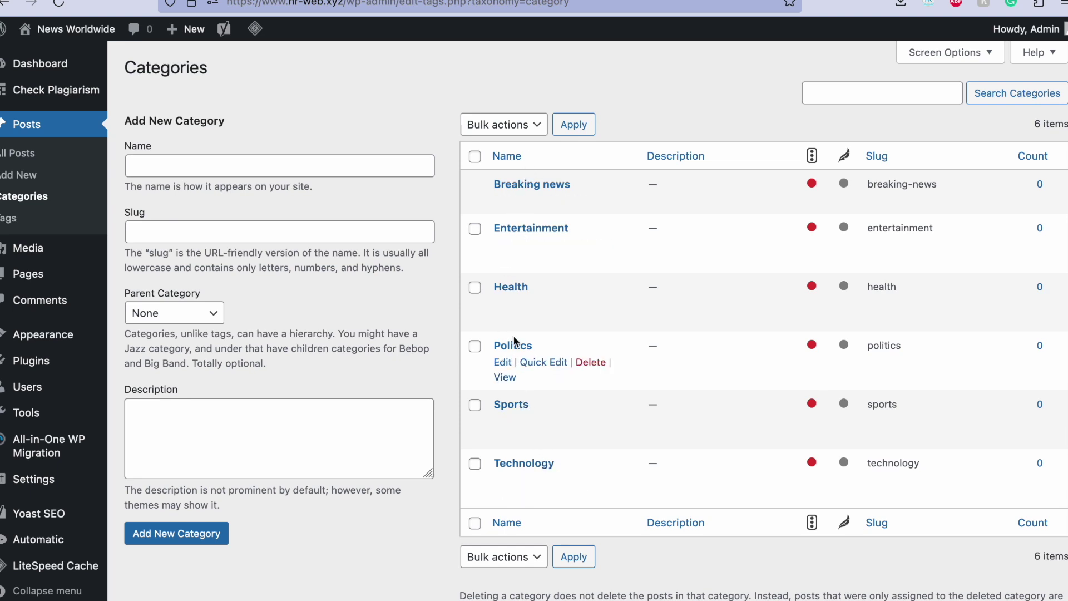
Review the six post categories, then switch to Google Chrome
left_click(437, 226)
left_click(403, 35)
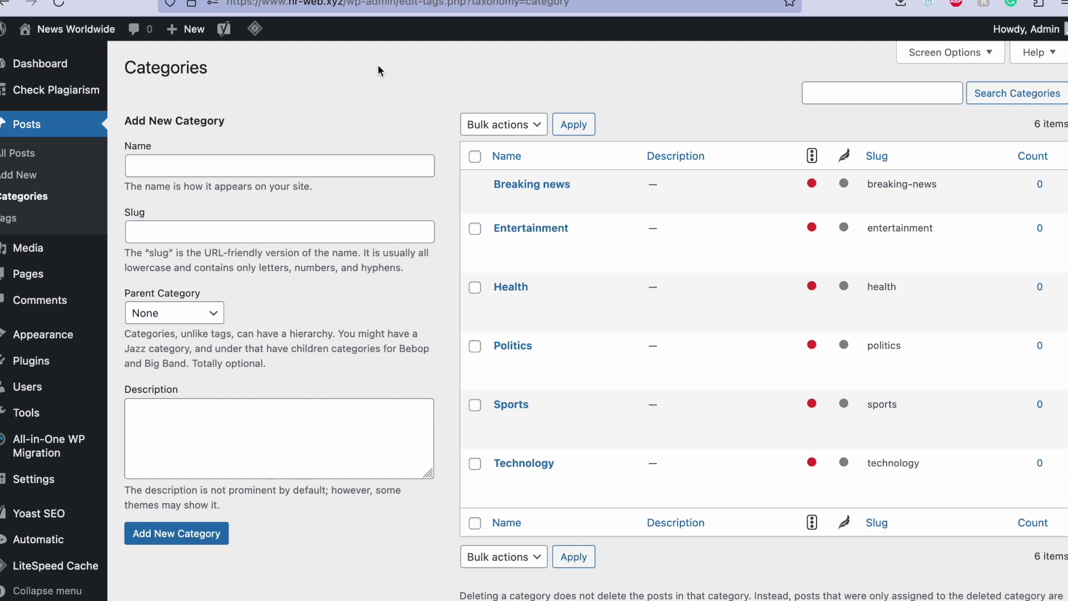
scroll(431, 171, "down", 3)
scroll(431, 170, "up", 4)
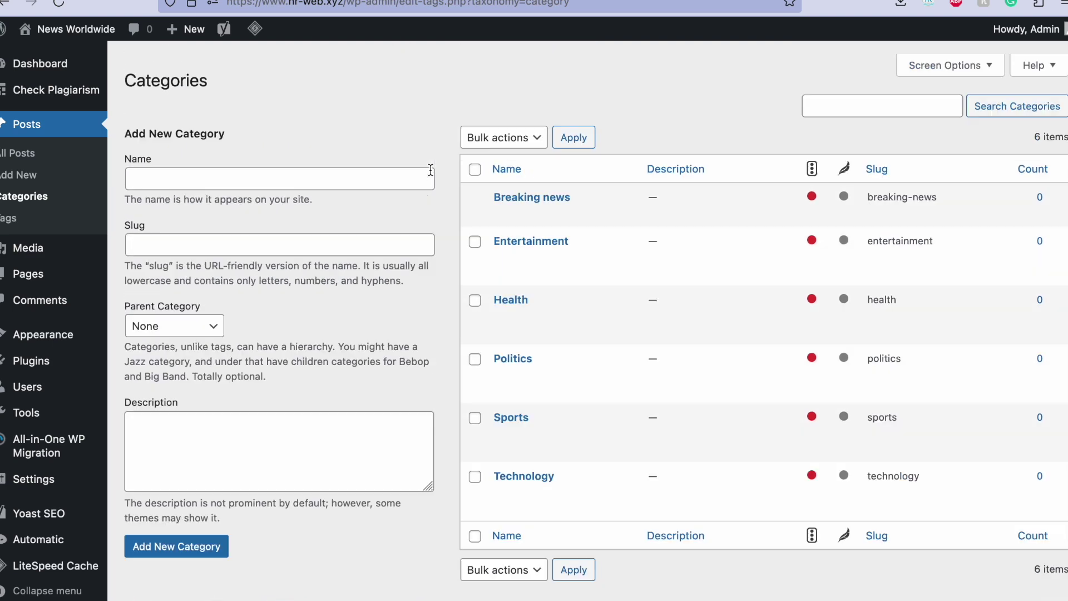
mouse_move(260, 594)
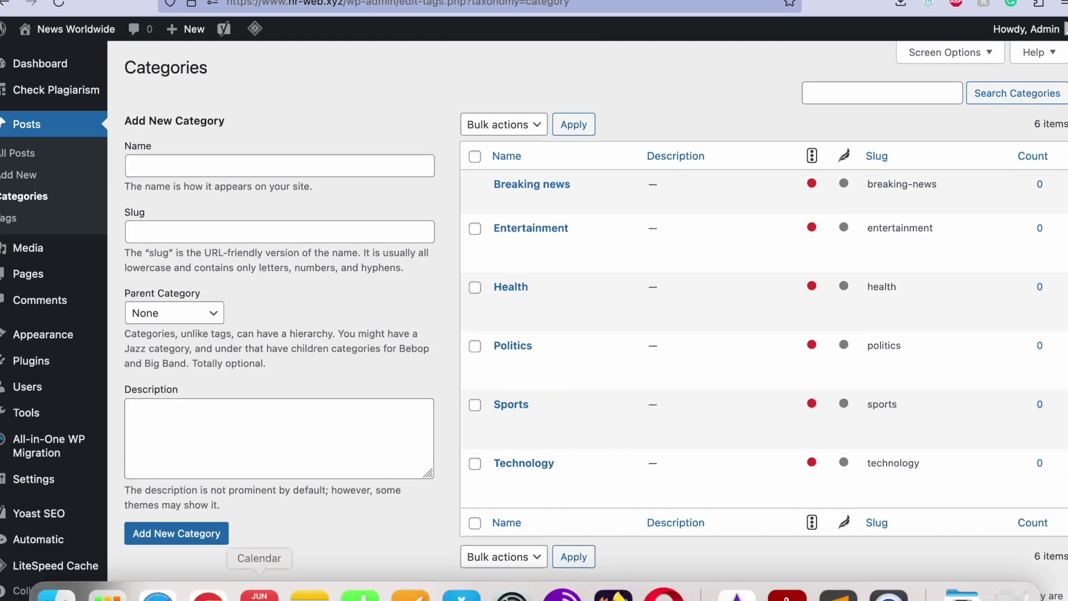
left_click(209, 594)
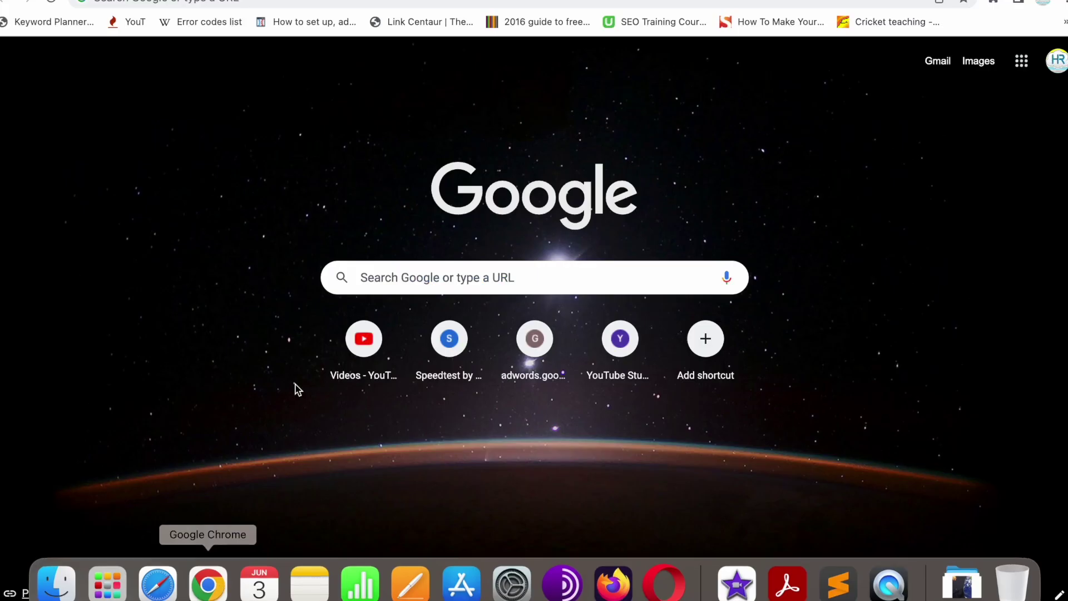
Go to hrwebsolution.com/marketplace/ by autocompleting 'hrwe' in the address bar
left_click(350, 5)
type("hrwebsolution.com/marketplace/")
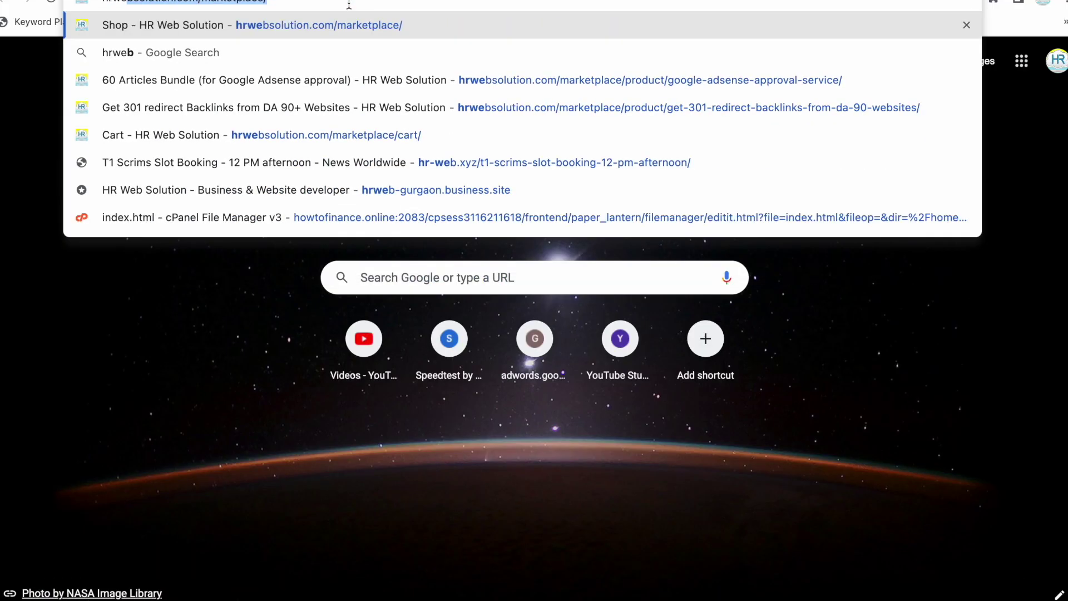
key("Return")
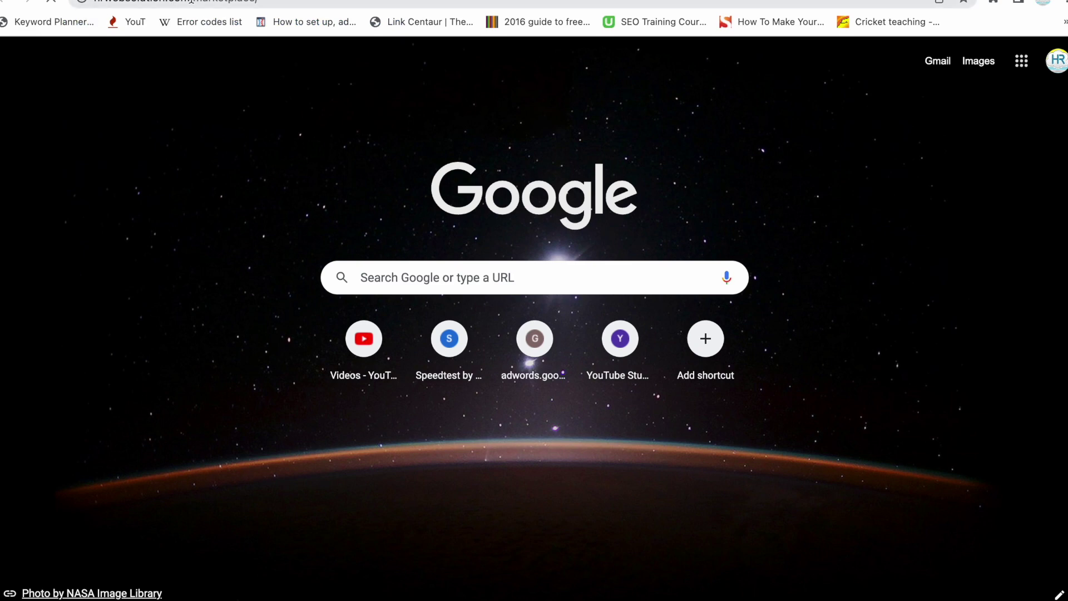
Review the product title '60 Articles Bundle for Google Adsense approval'
scroll(410, 154, "down", 1)
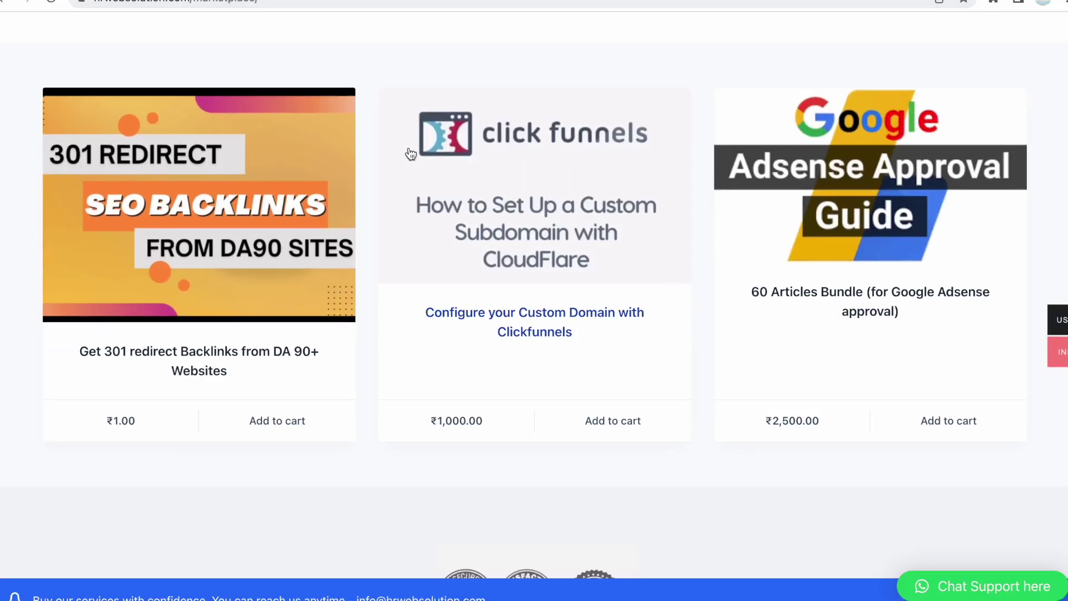
scroll(411, 154, "up", 1)
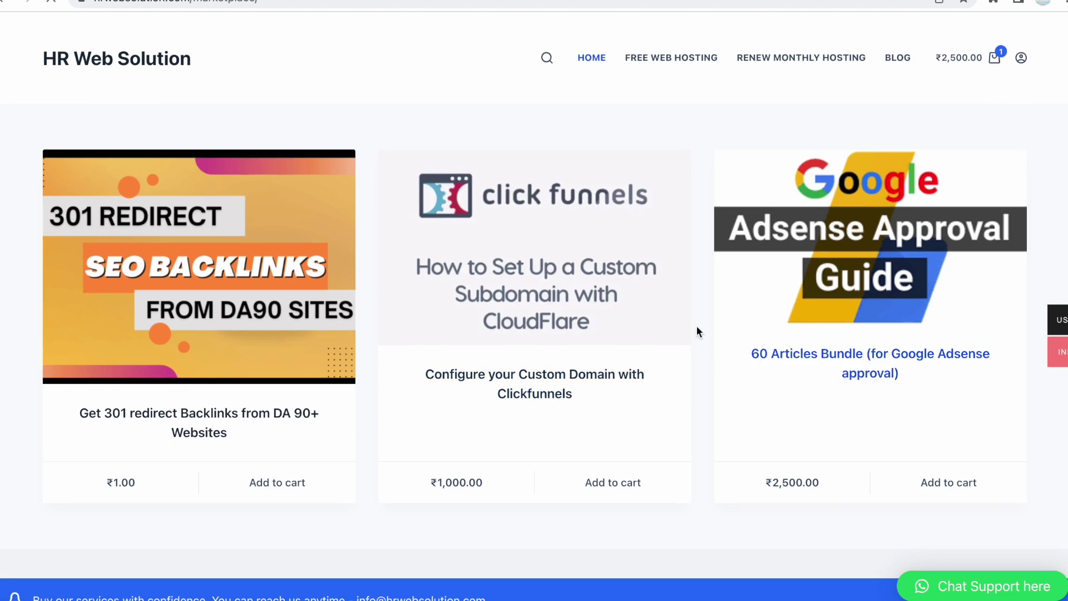
scroll(359, 315, "down", 8)
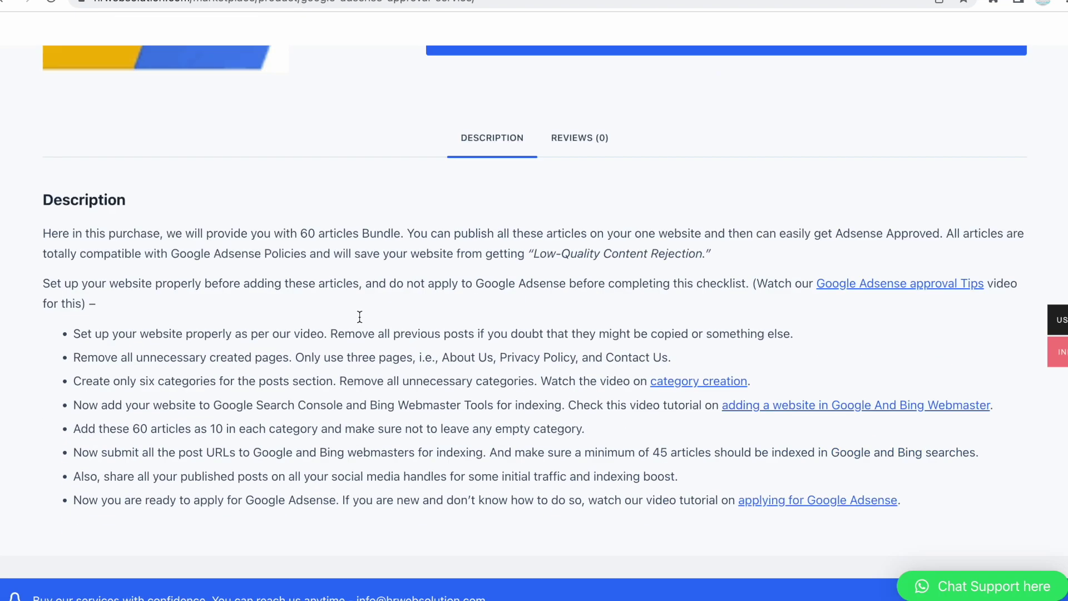
scroll(359, 316, "up", 8)
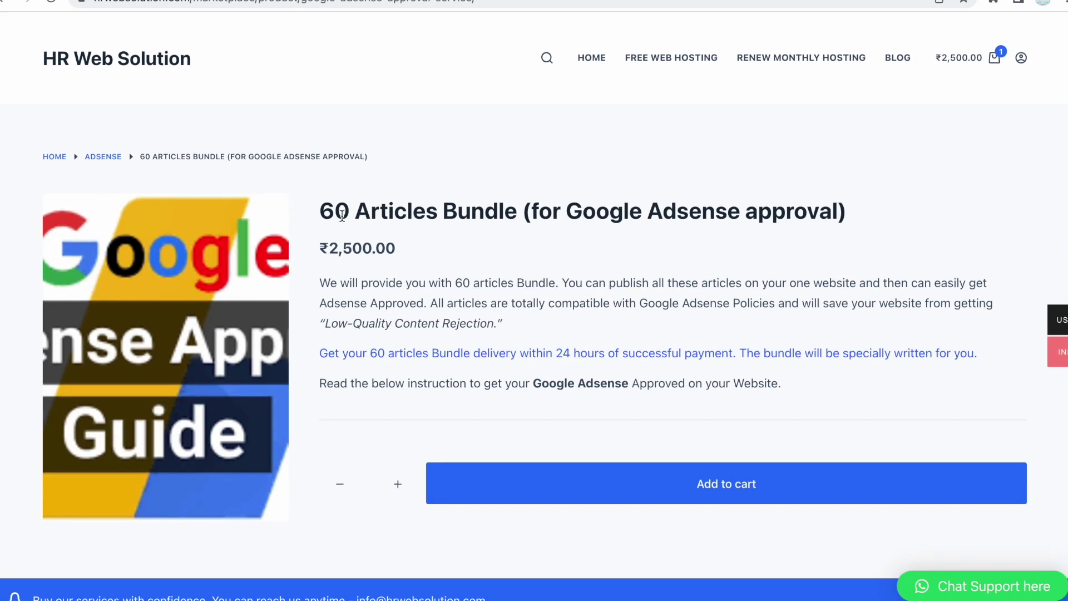
left_click_drag(321, 210, 519, 210)
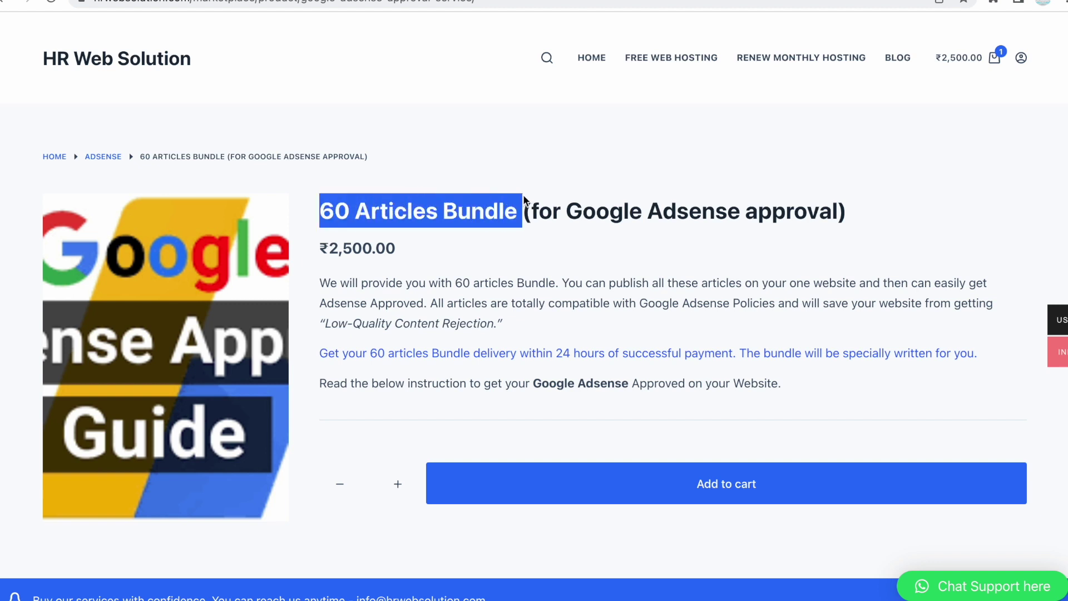
left_click(518, 210)
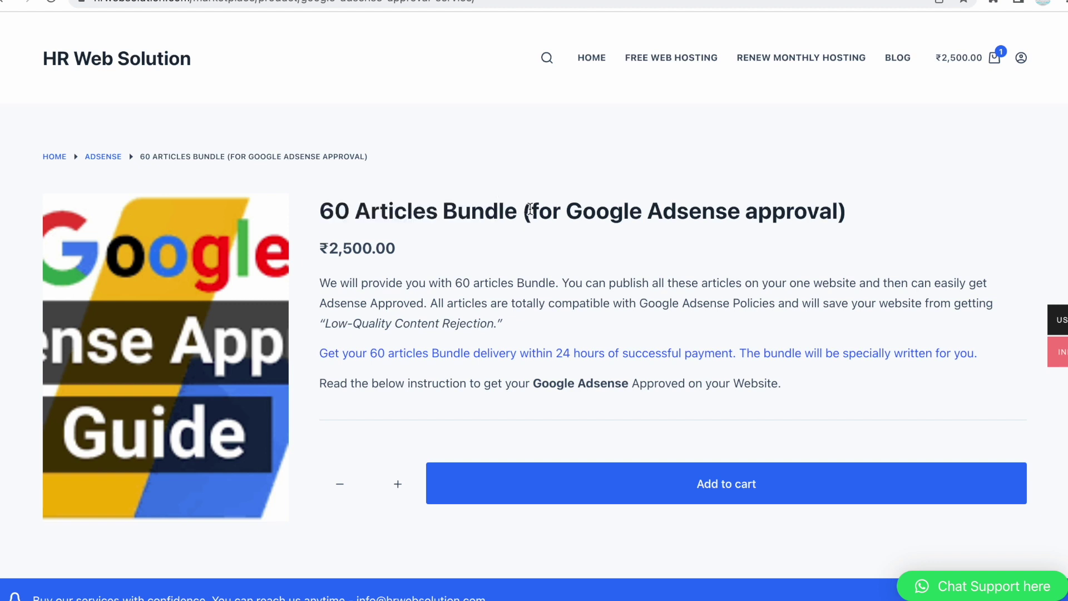
left_click_drag(530, 209, 836, 221)
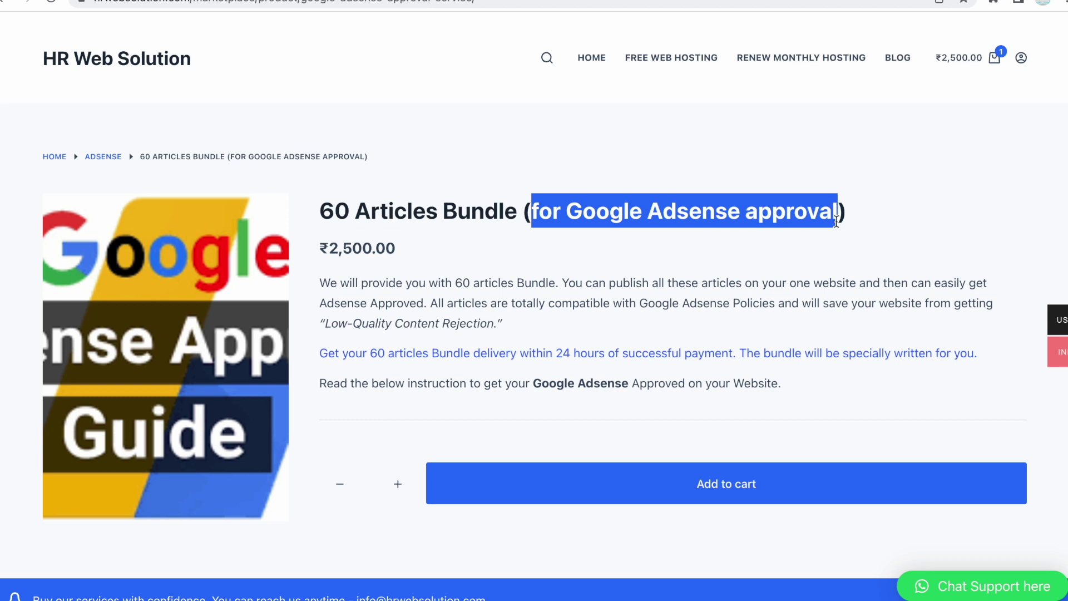
left_click(836, 221)
Check the ₹2,500.00 price, then switch the currency to USD for $30.00
scroll(390, 275, "down", 3)
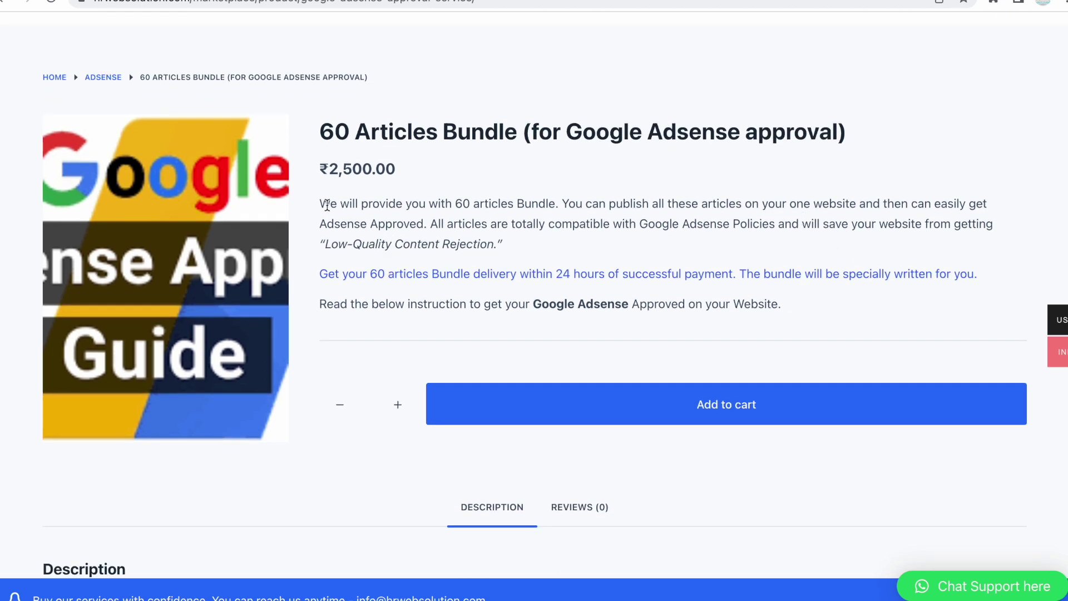
left_click_drag(331, 173, 405, 172)
left_click(403, 172)
left_click(1003, 317)
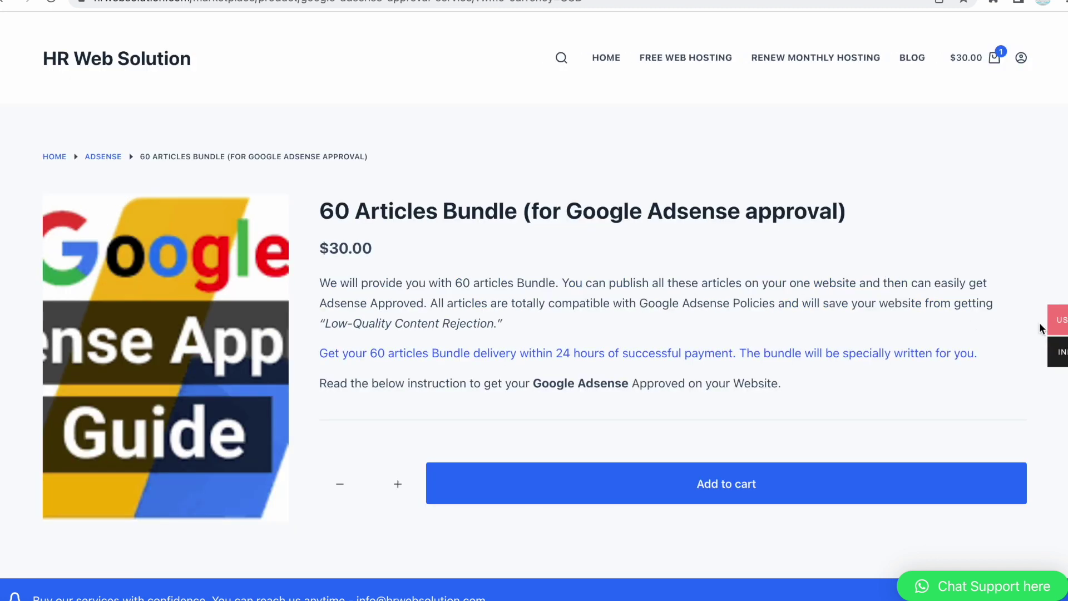
mouse_move(1043, 330)
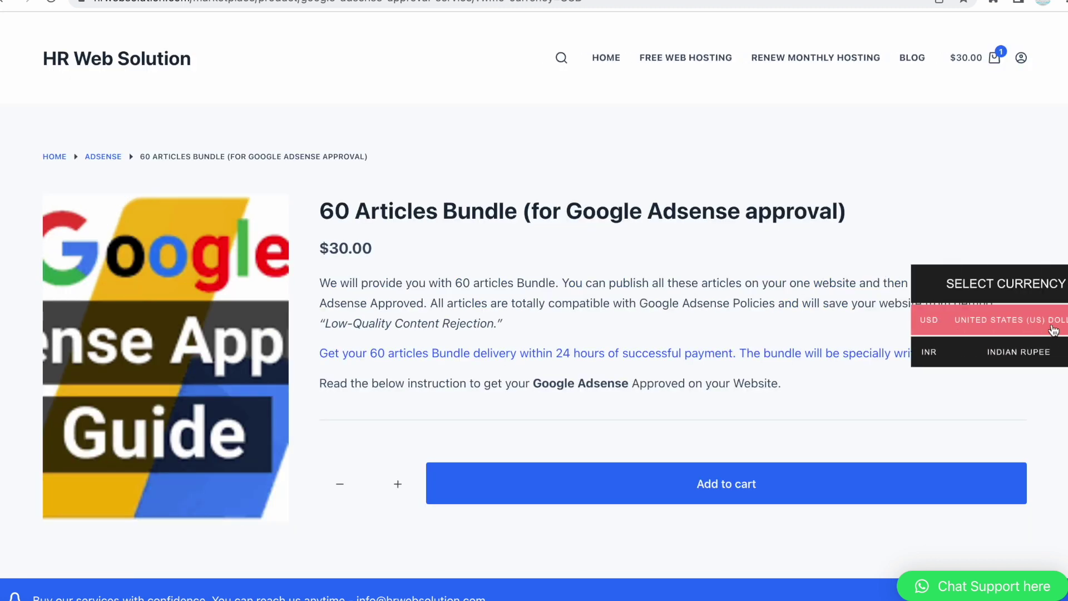
Switch the currency back to INR (₹2,500.00) and scroll through the product description
left_click(983, 357)
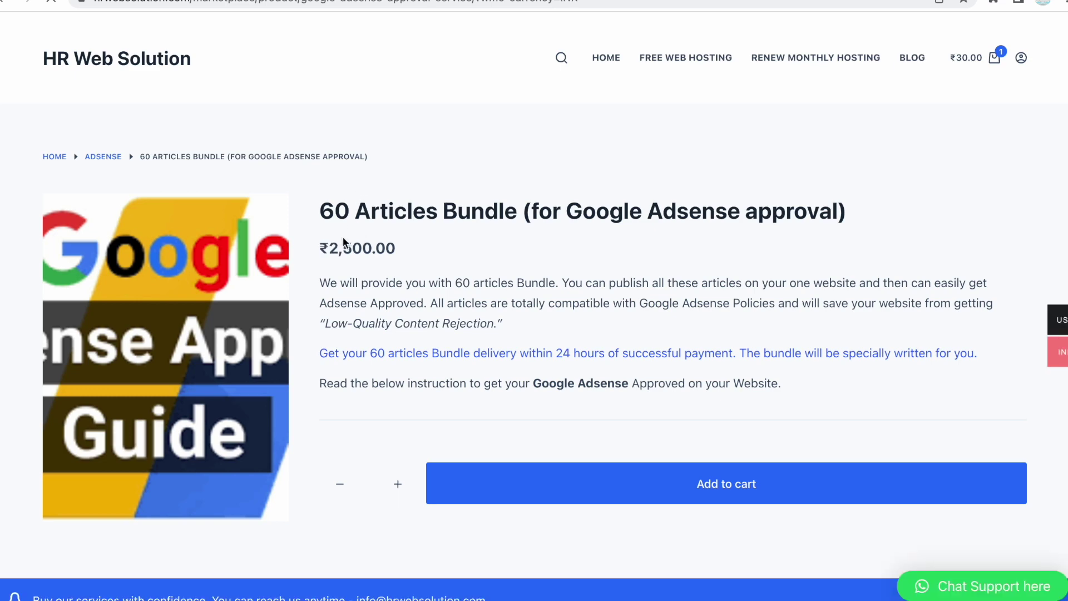
scroll(418, 257, "down", 3)
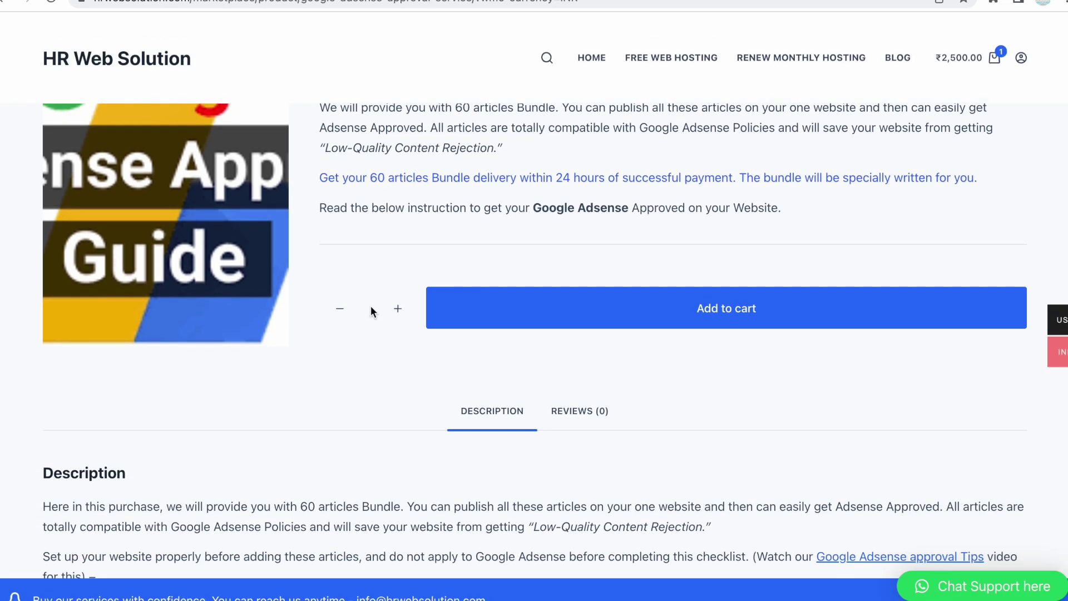
scroll(323, 382, "down", 6)
scroll(323, 381, "up", 1)
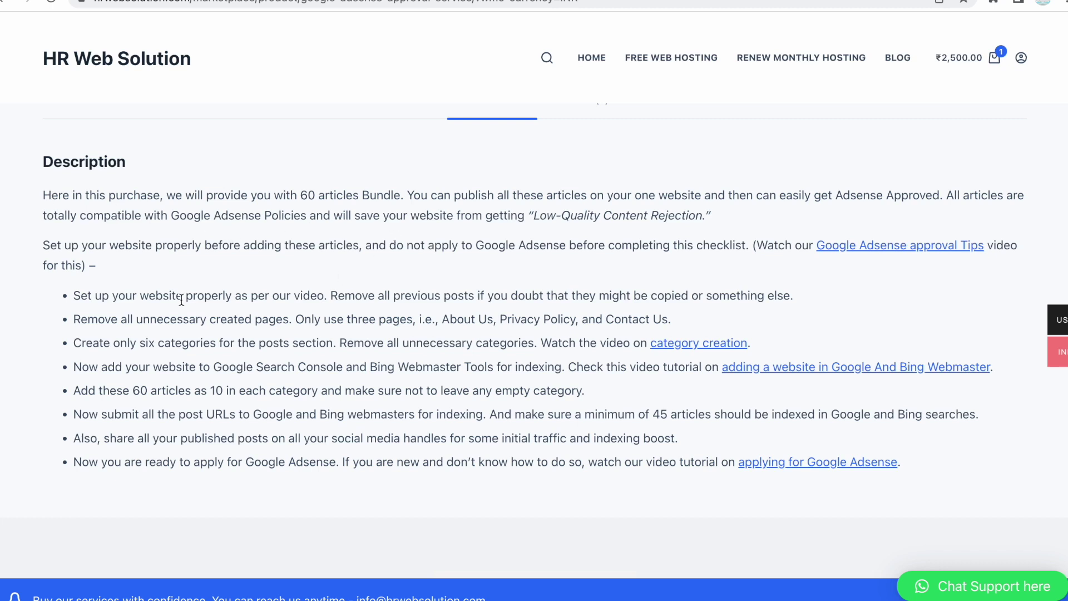
scroll(449, 290, "down", 1)
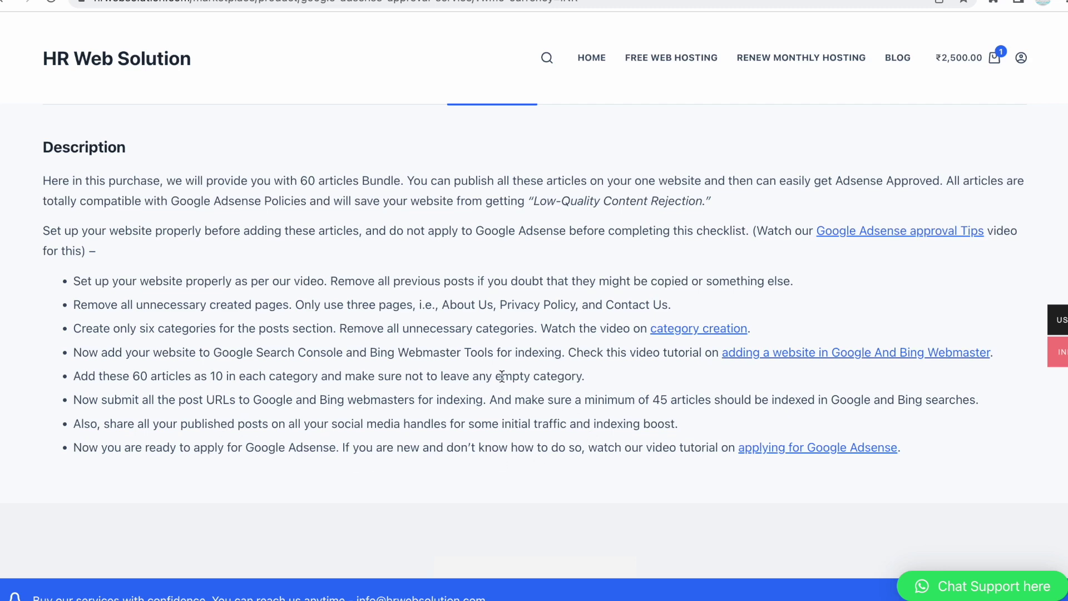
scroll(390, 358, "up", 2)
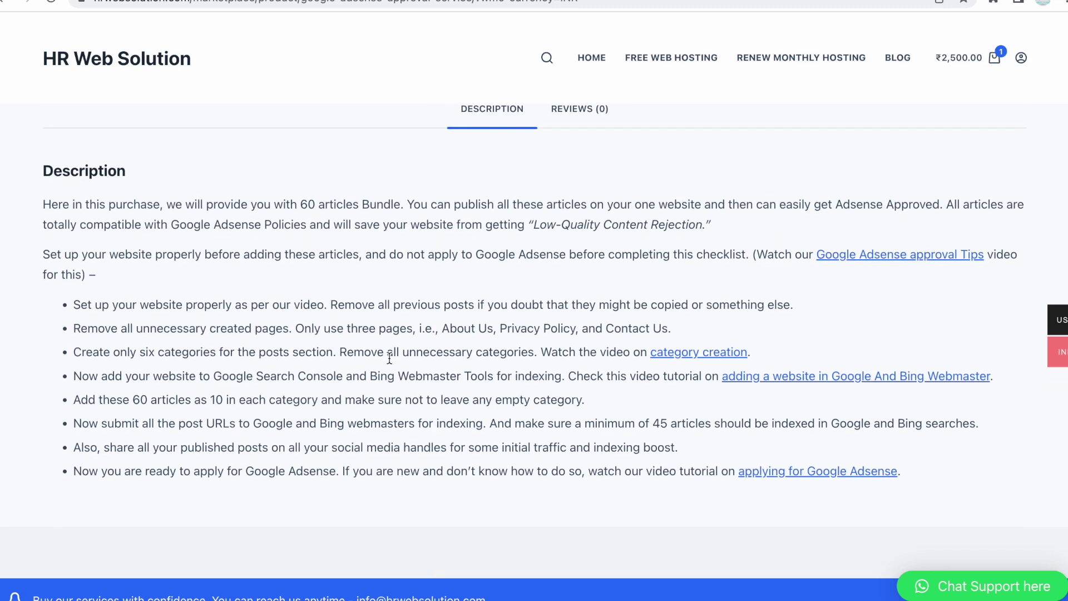
scroll(389, 357, "up", 10)
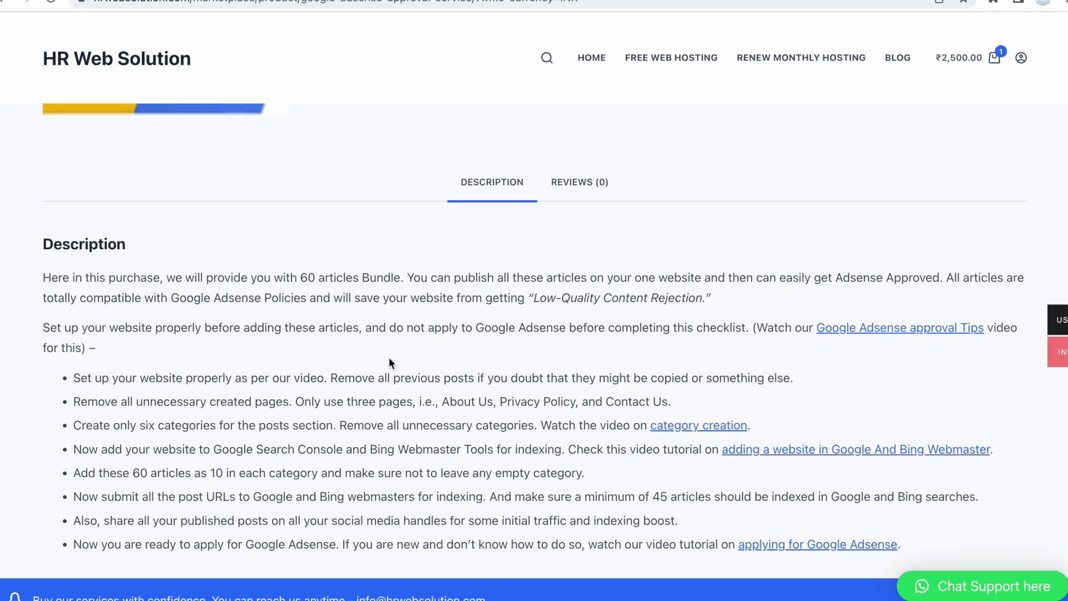
scroll(389, 363, "down", 2)
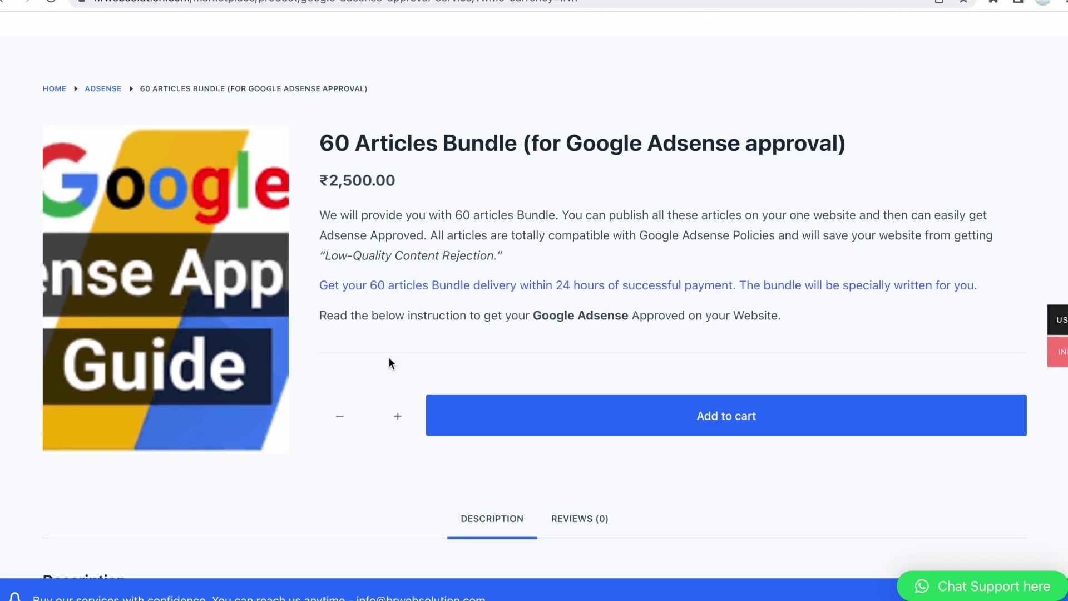
Add the 60 Articles Bundle to the cart and read its 24-hour delivery note
left_click(641, 405)
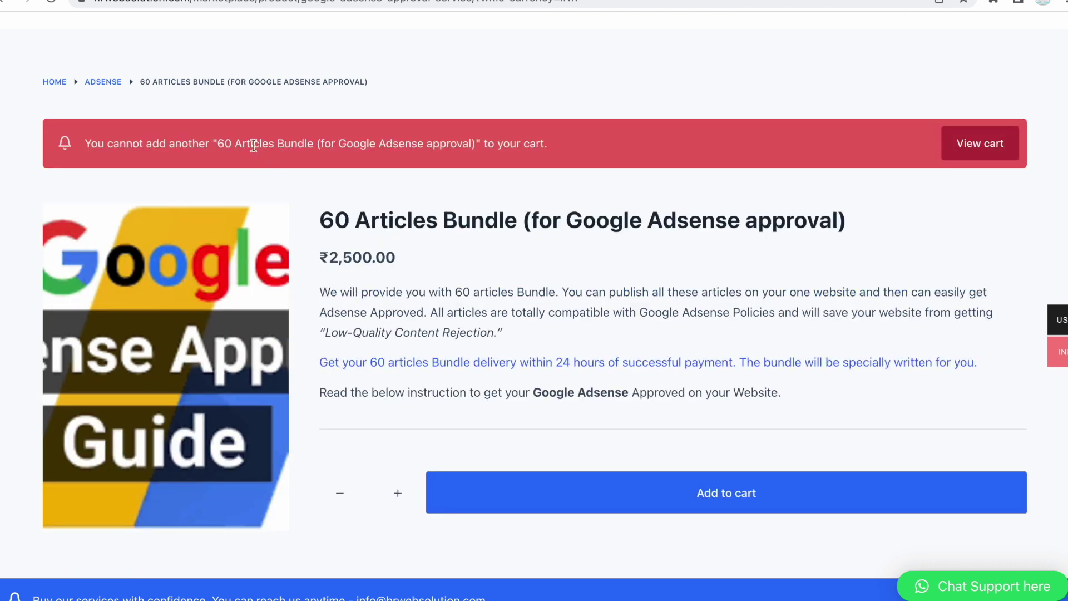
scroll(507, 276, "up", 2)
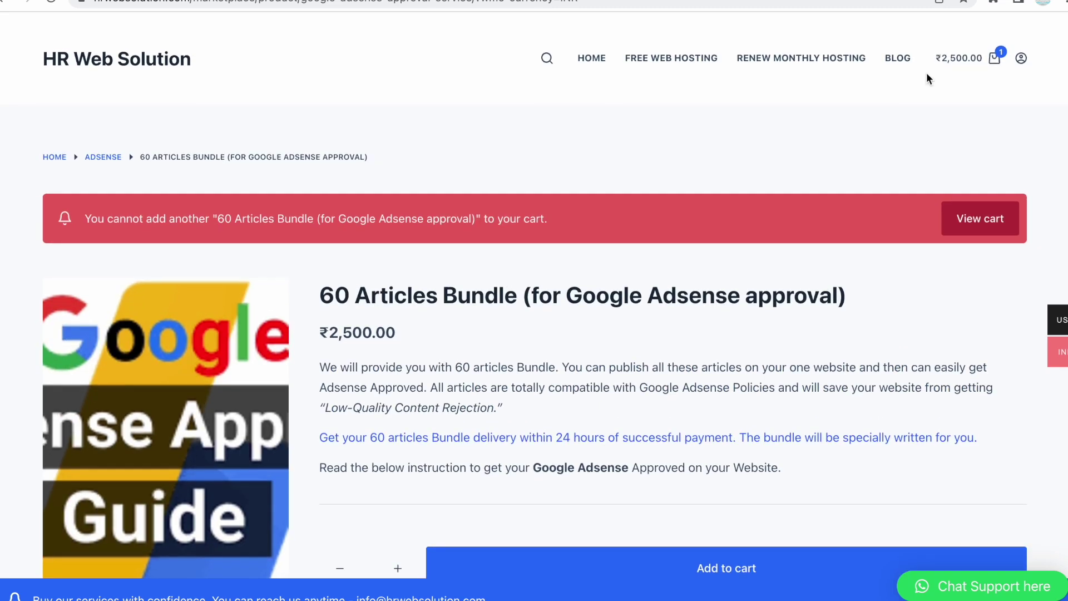
mouse_move(1000, 53)
scroll(377, 405, "down", 1)
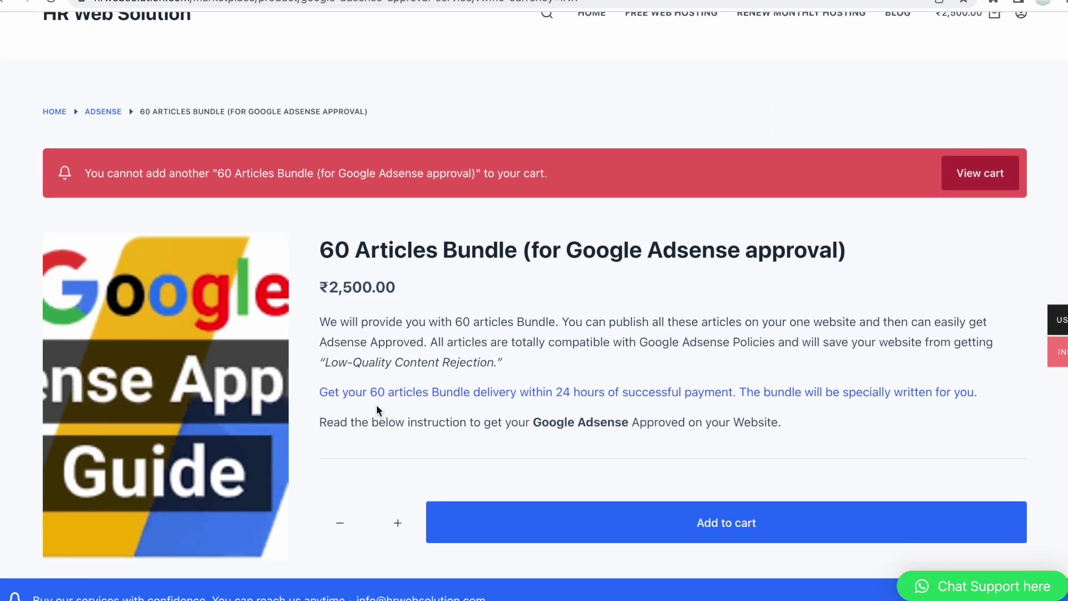
left_click_drag(336, 389, 734, 392)
left_click(735, 393)
double_click(737, 392)
left_click_drag(734, 389, 339, 382)
left_click(339, 381)
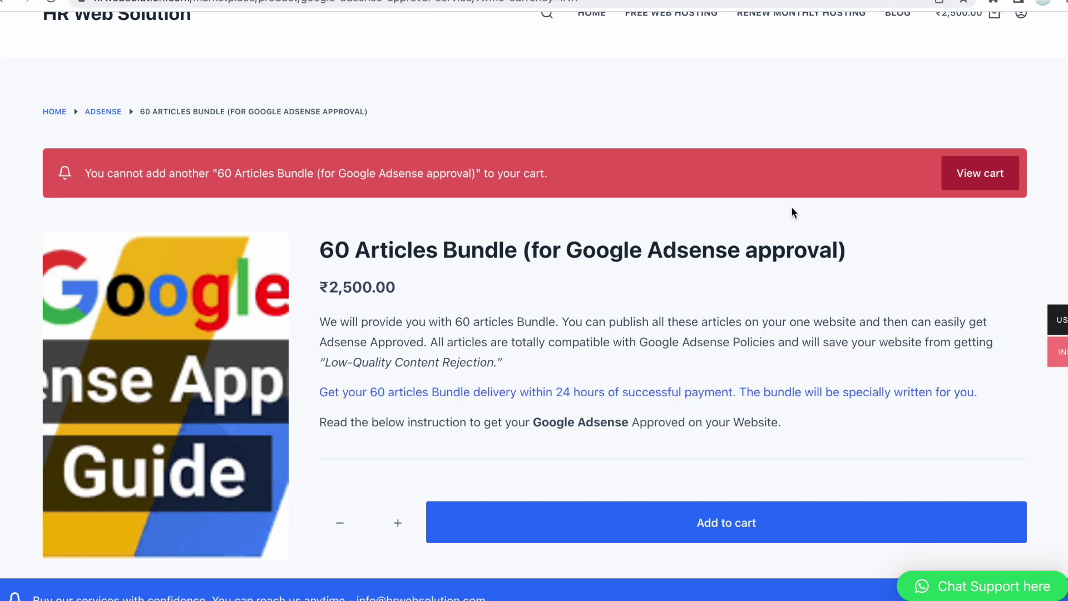
Open the cart with the ₹2,500.00 bundle and proceed to checkout
left_click(981, 171)
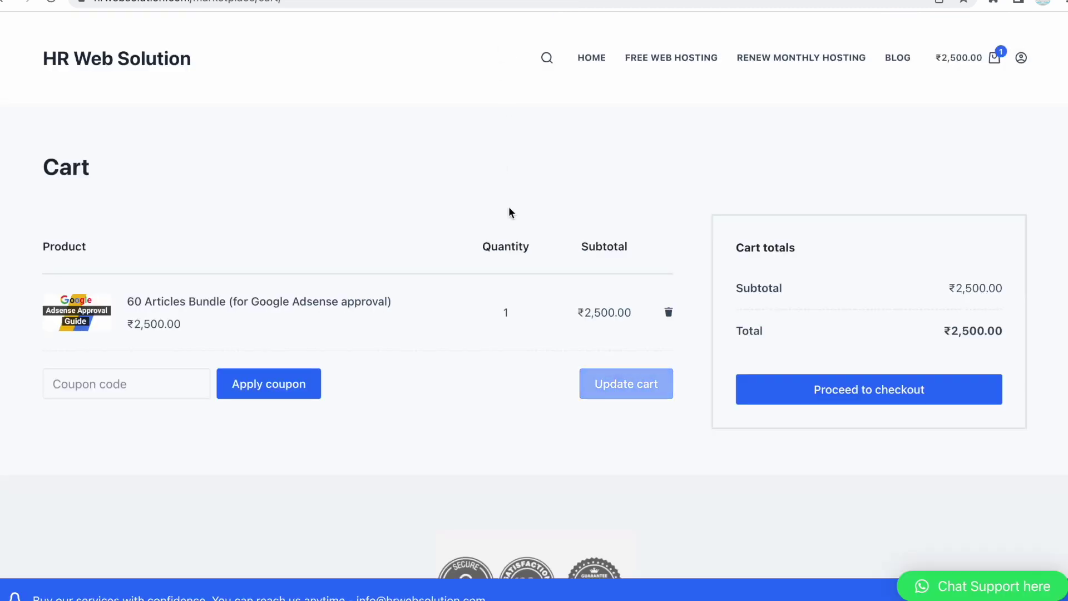
left_click_drag(133, 301, 359, 300)
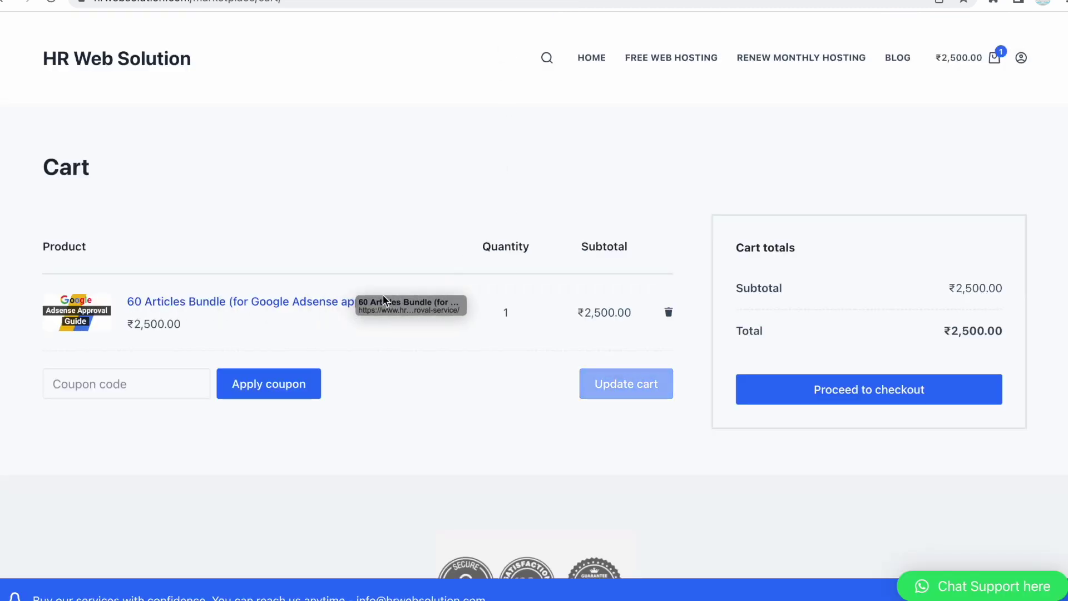
left_click(67, 383)
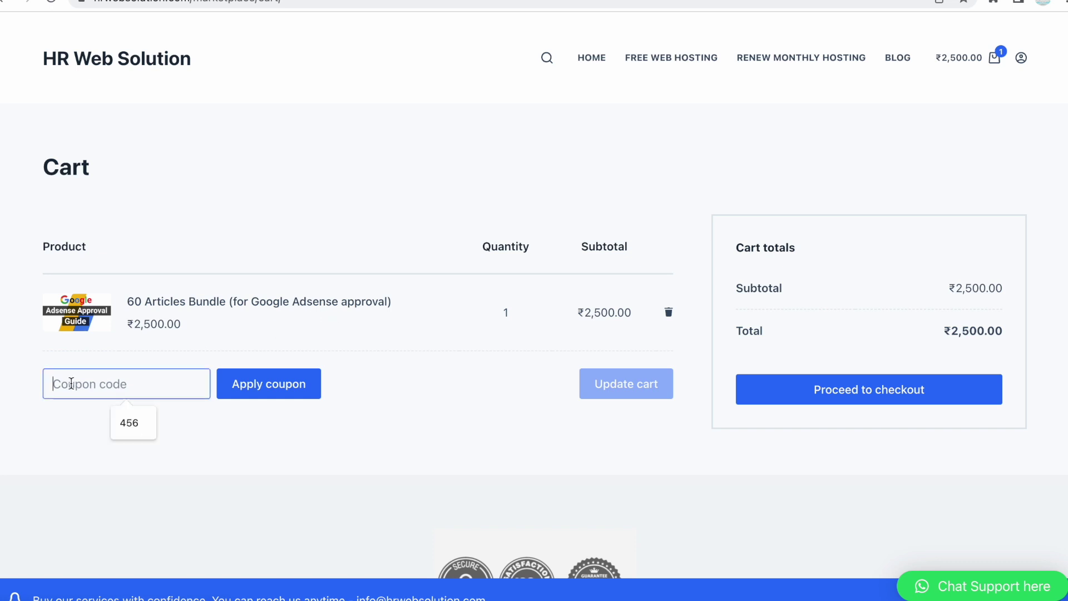
left_click(730, 394)
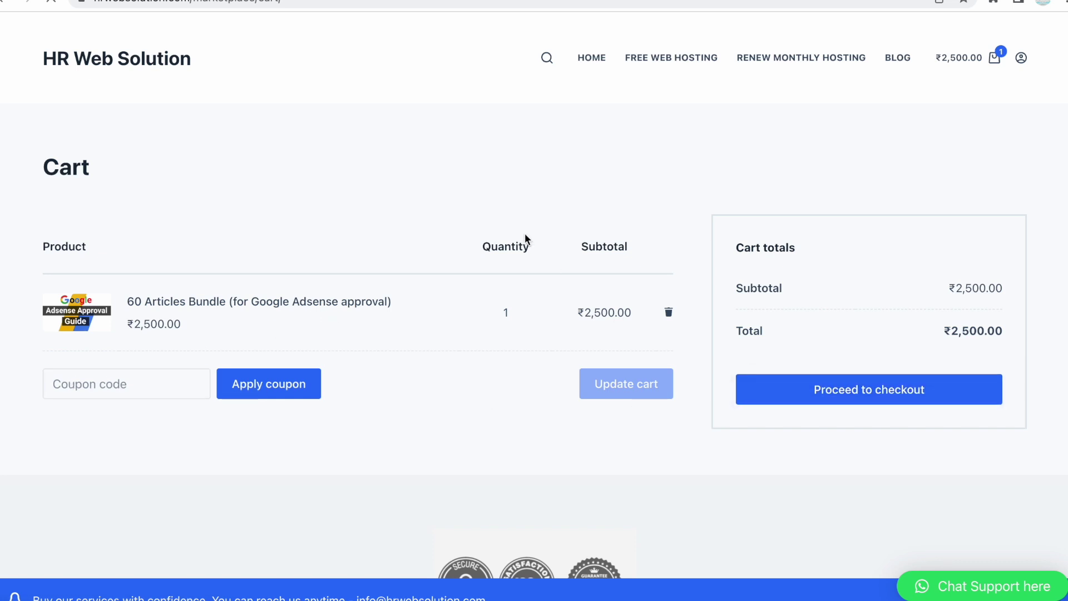
Review the checkout form and expand the returning-customer login form
scroll(528, 301, "down", 5)
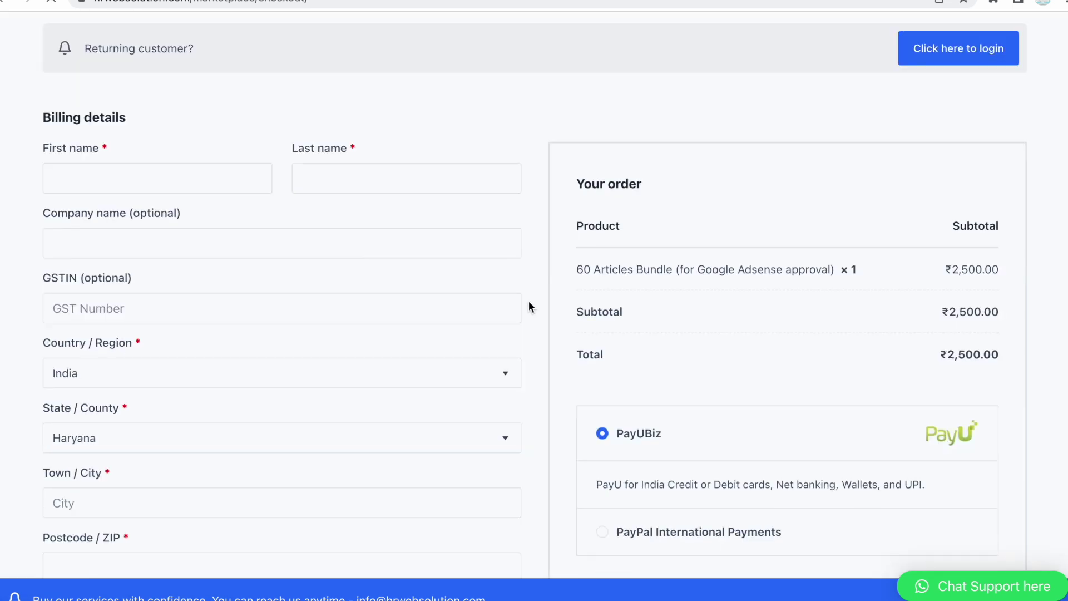
scroll(530, 305, "down", 5)
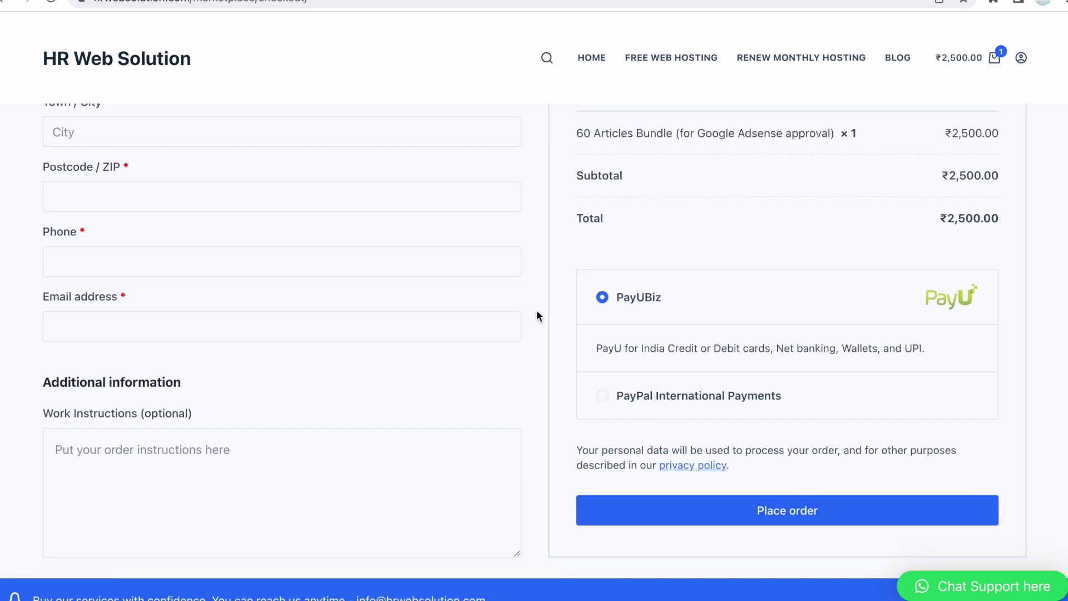
scroll(537, 309, "up", 5)
left_click(952, 237)
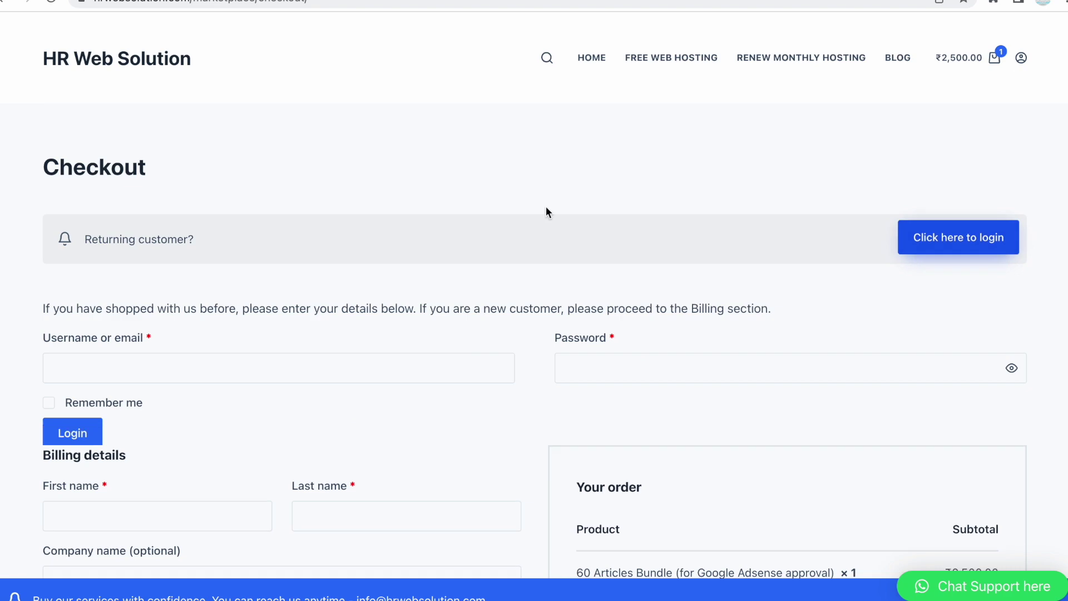
scroll(435, 232, "down", 15)
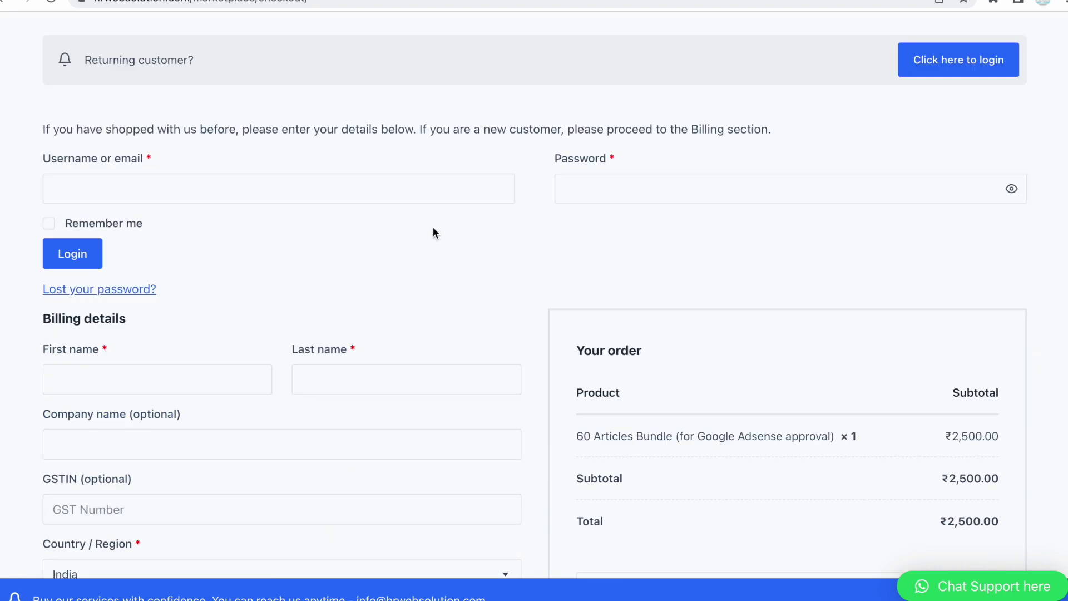
scroll(435, 232, "up", 5)
scroll(432, 232, "up", 10)
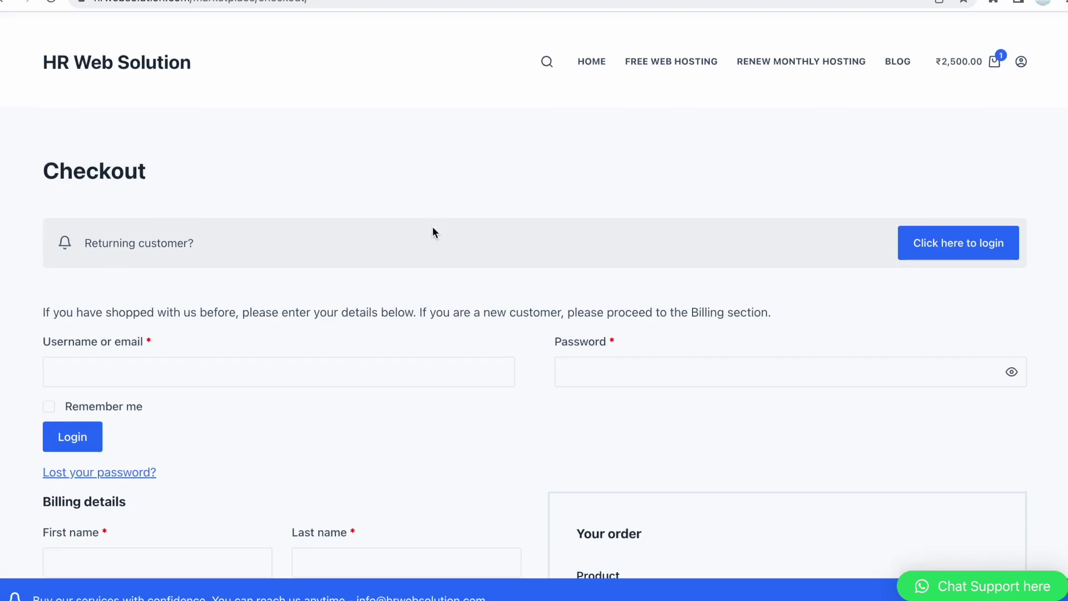
scroll(524, 222, "down", 8)
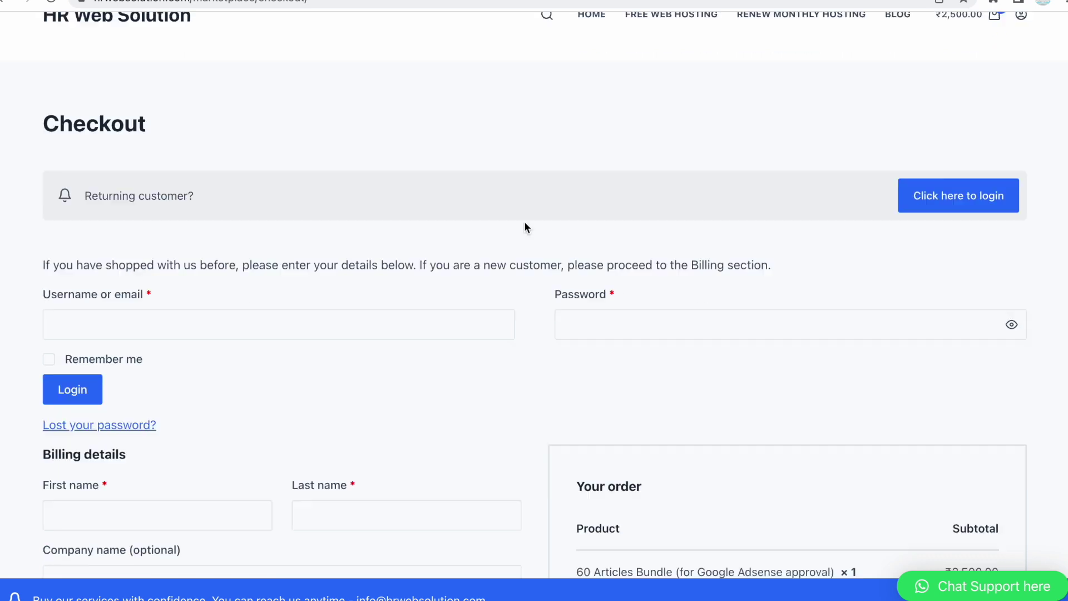
scroll(541, 269, "down", 9)
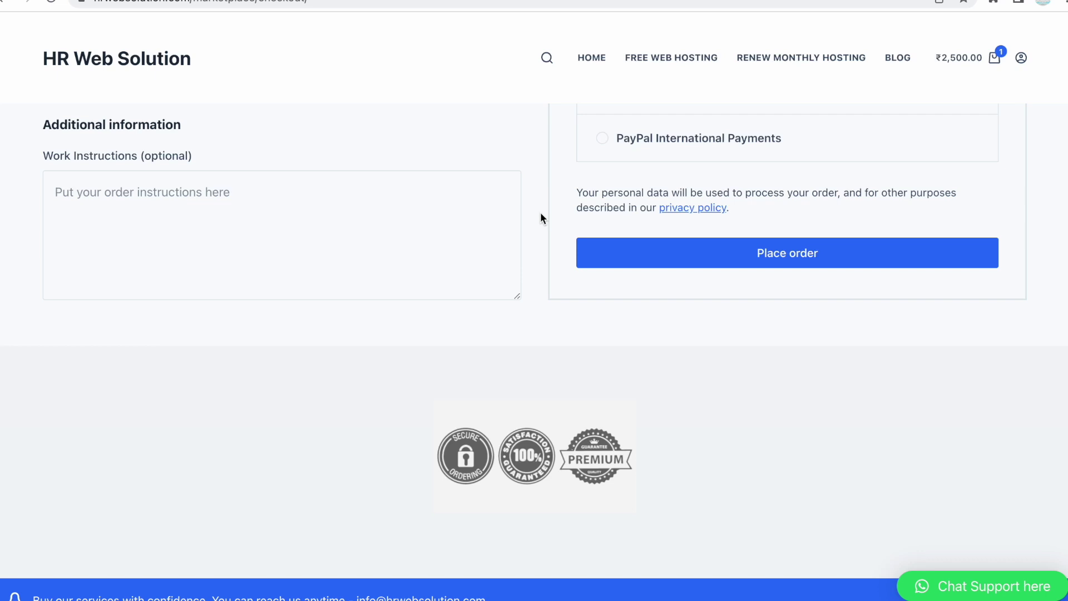
Navigate back through the cart to the 60 Articles Bundle product page
scroll(530, 210, "up", 10)
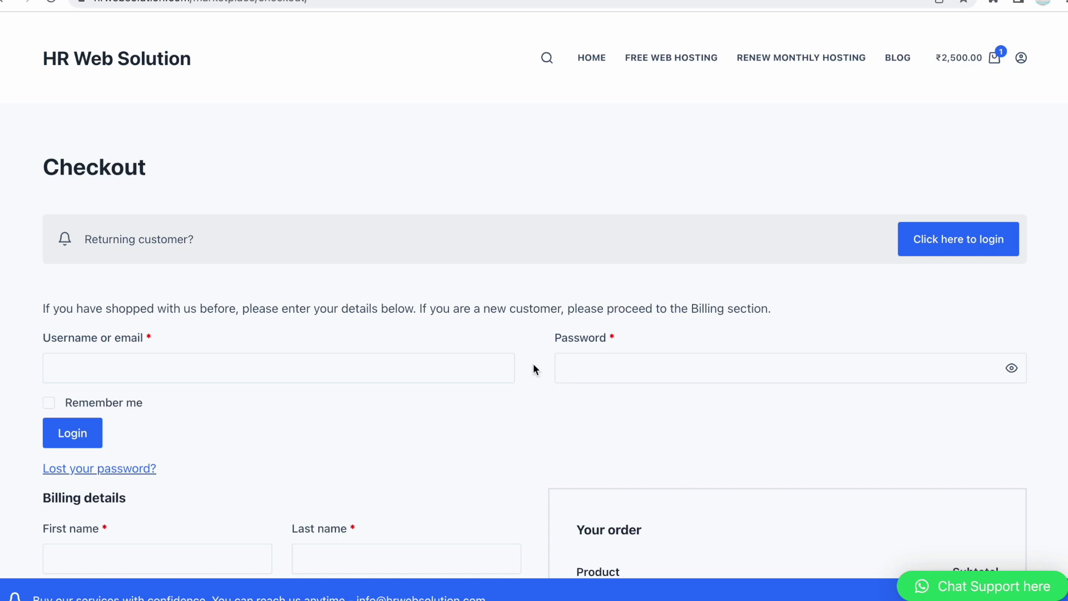
scroll(493, 225, "down", 3)
scroll(493, 224, "up", 3)
scroll(546, 144, "down", 6)
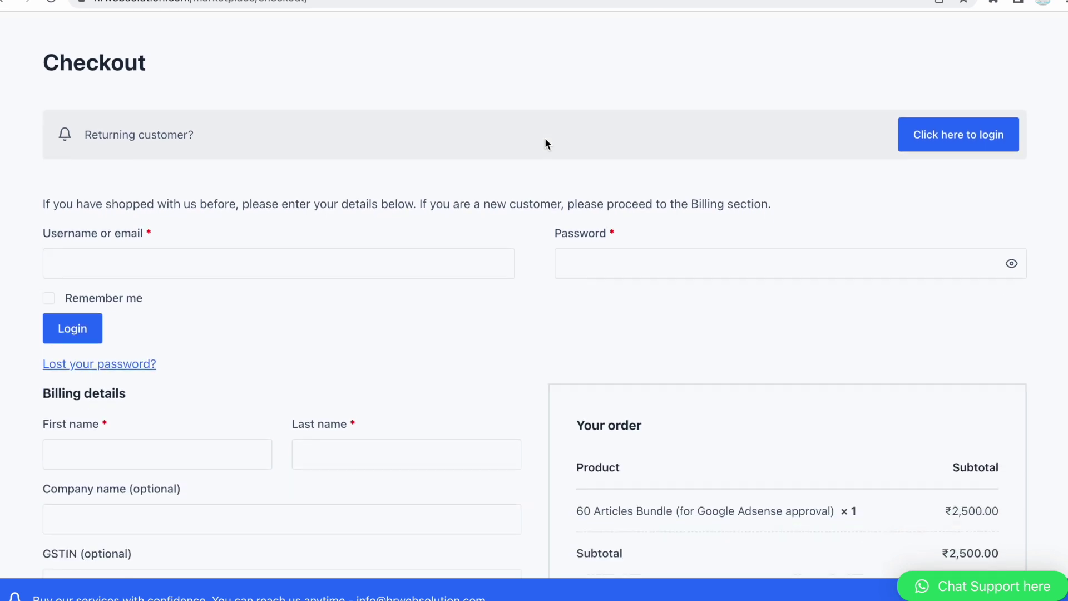
scroll(536, 195, "down", 4)
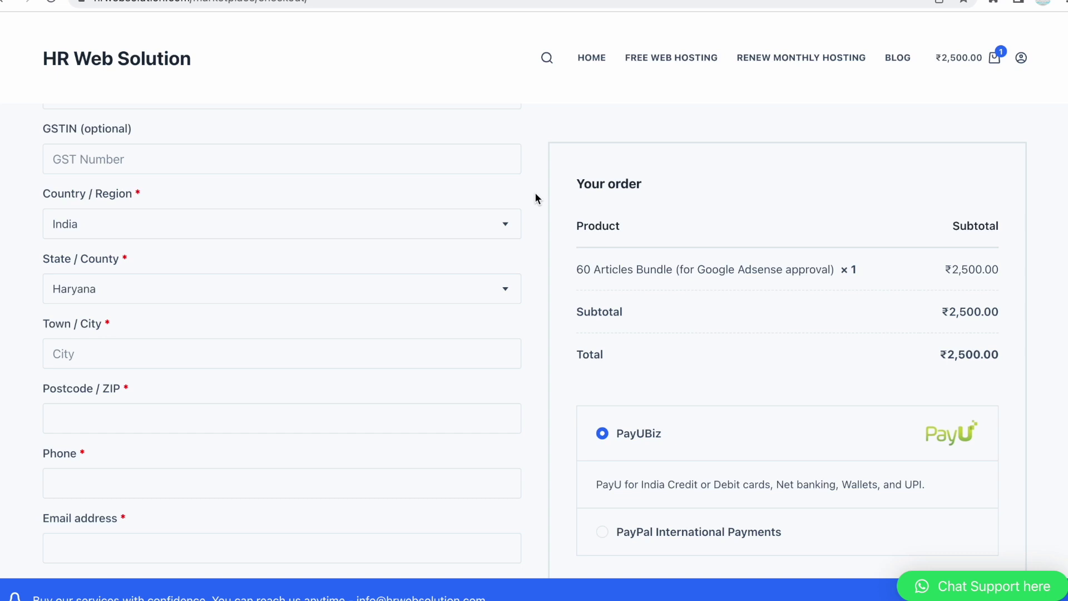
scroll(536, 194, "down", 8)
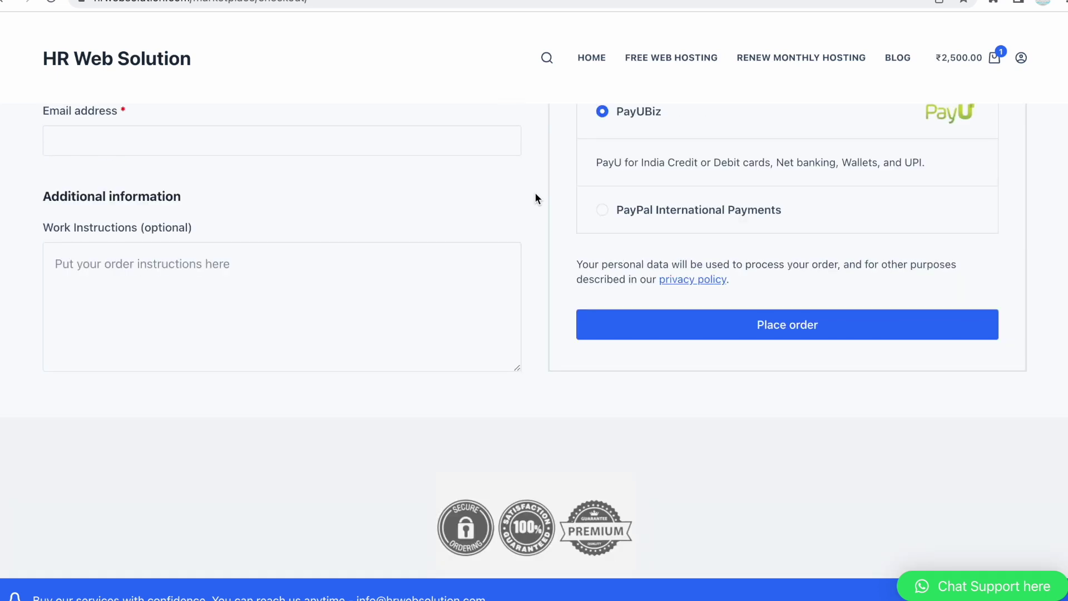
scroll(535, 195, "up", 15)
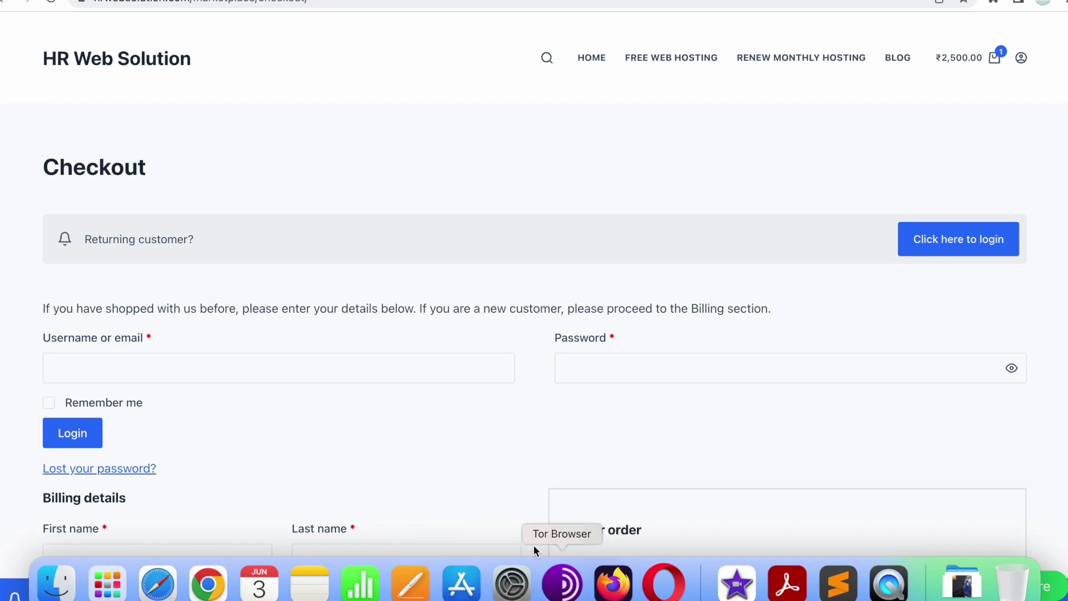
scroll(273, 227, "left", 5)
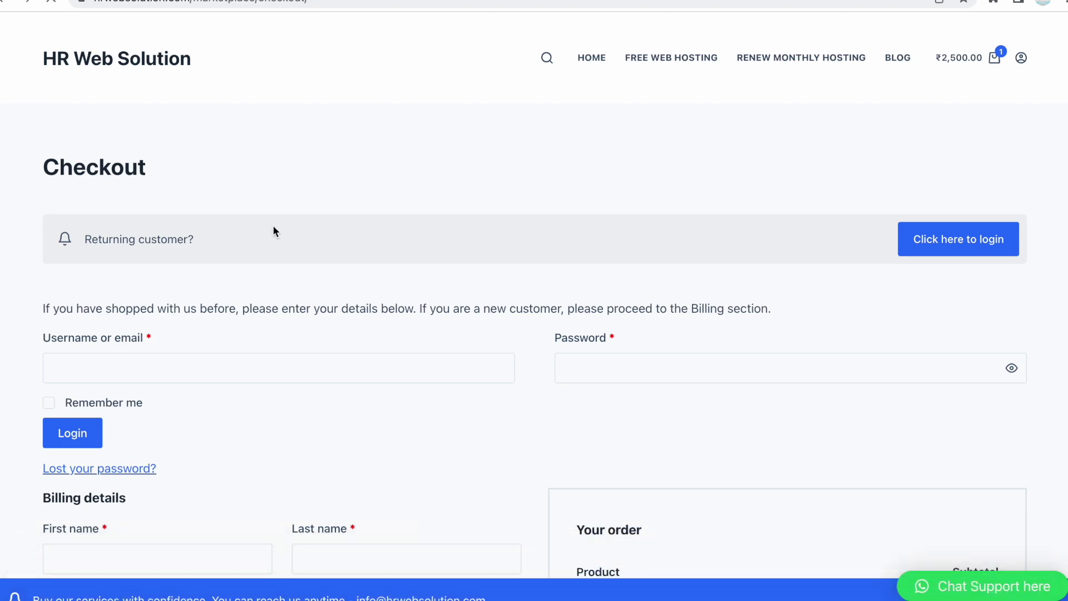
scroll(273, 227, "left", 5)
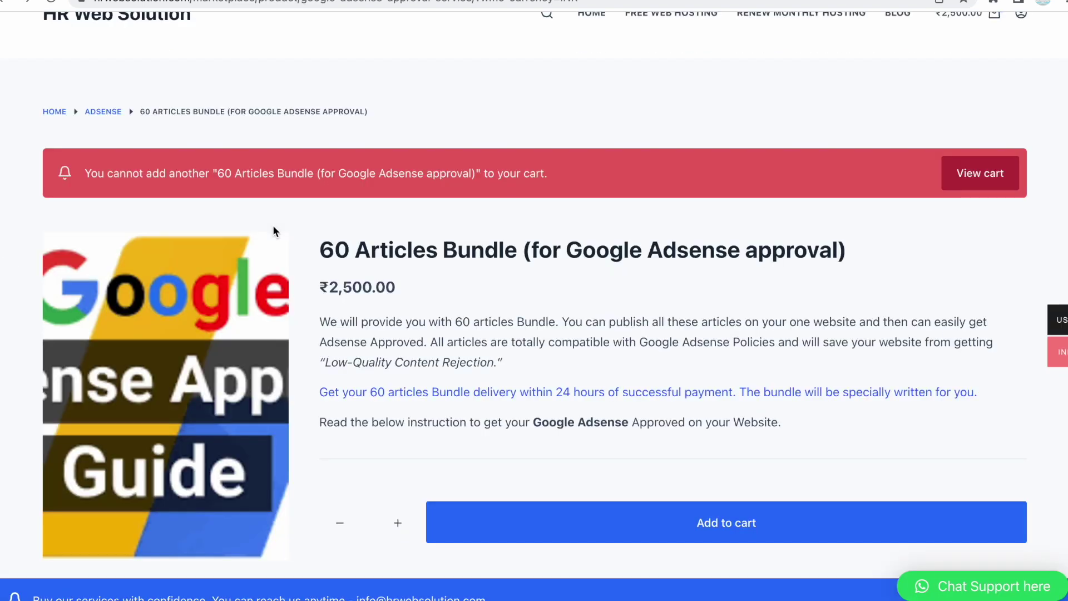
scroll(273, 227, "down", 15)
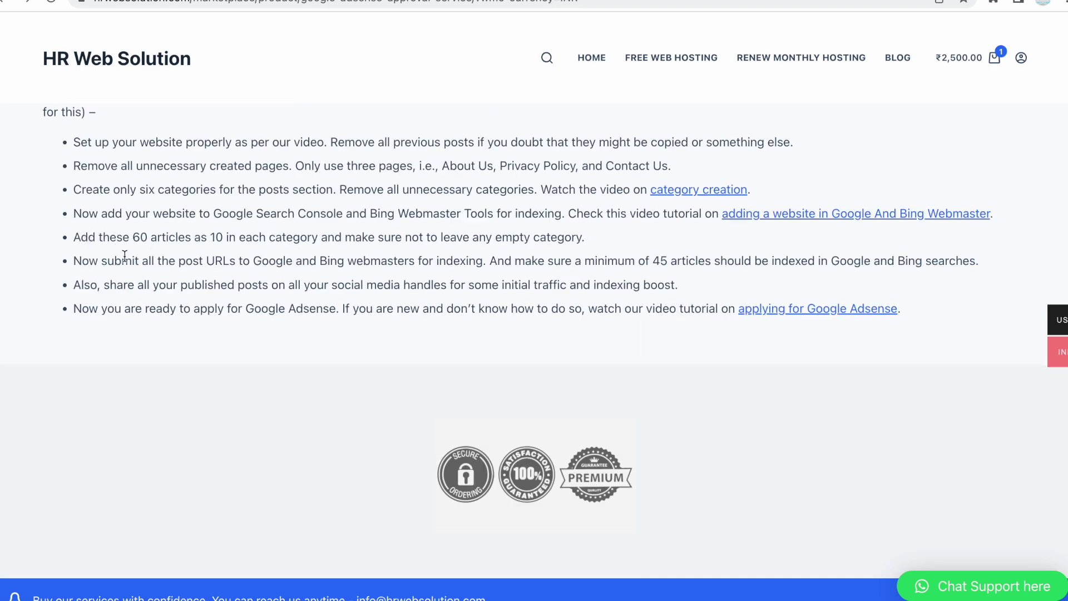
left_click_drag(89, 259, 704, 253)
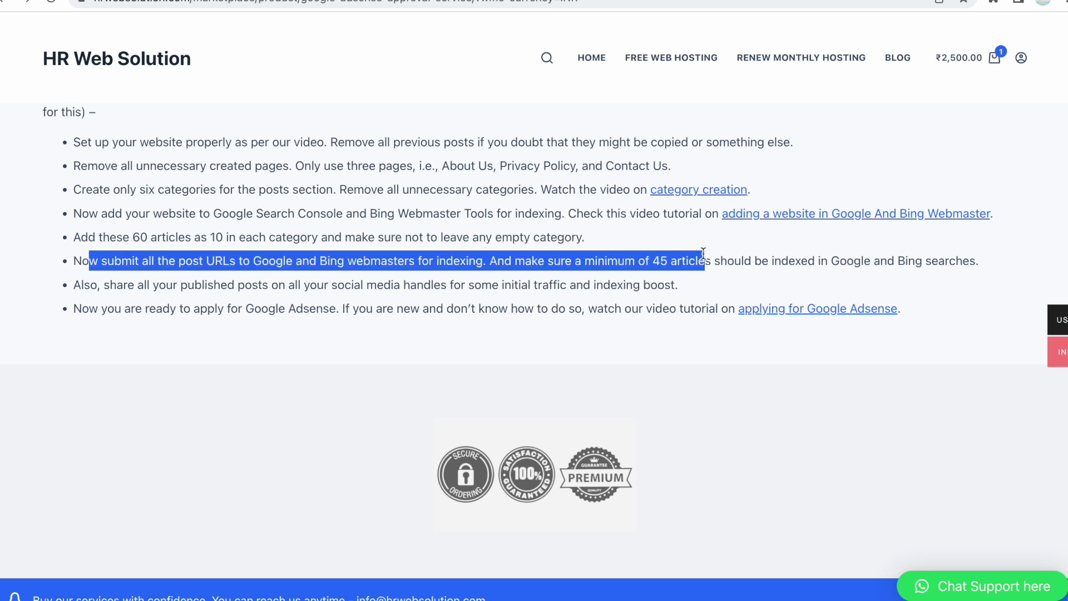
left_click_drag(864, 262, 928, 261)
left_click(497, 263)
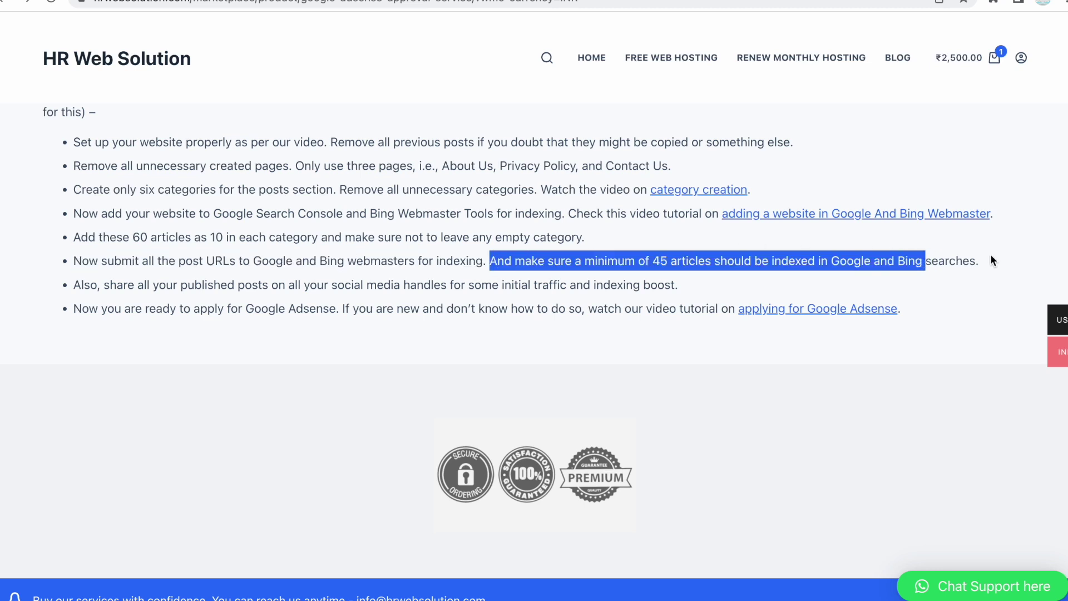
left_click_drag(650, 261, 708, 262)
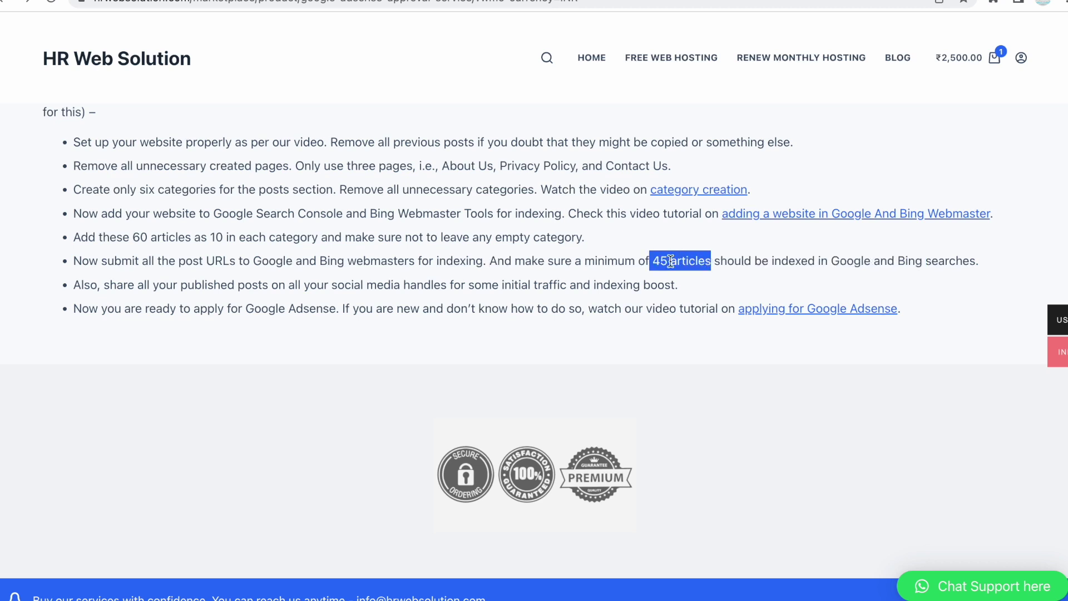
left_click(594, 266)
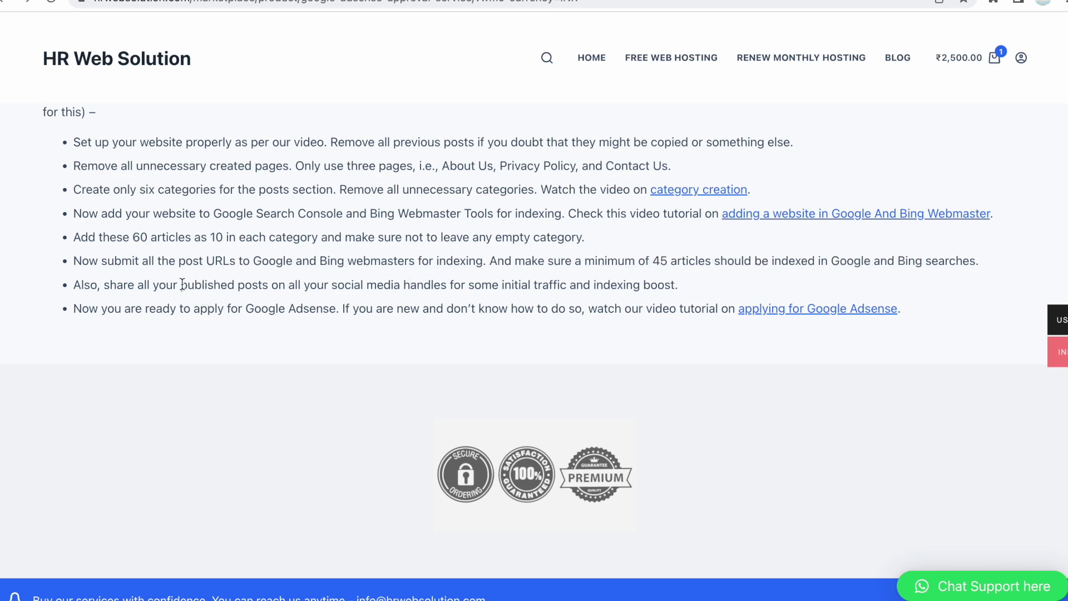
left_click_drag(183, 284, 589, 276)
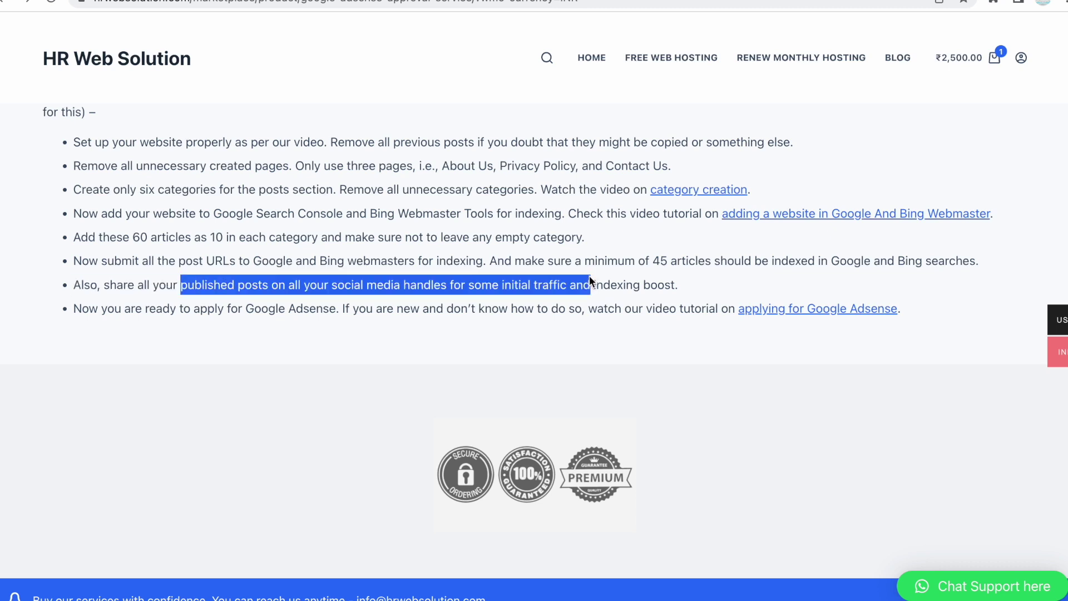
left_click(606, 285)
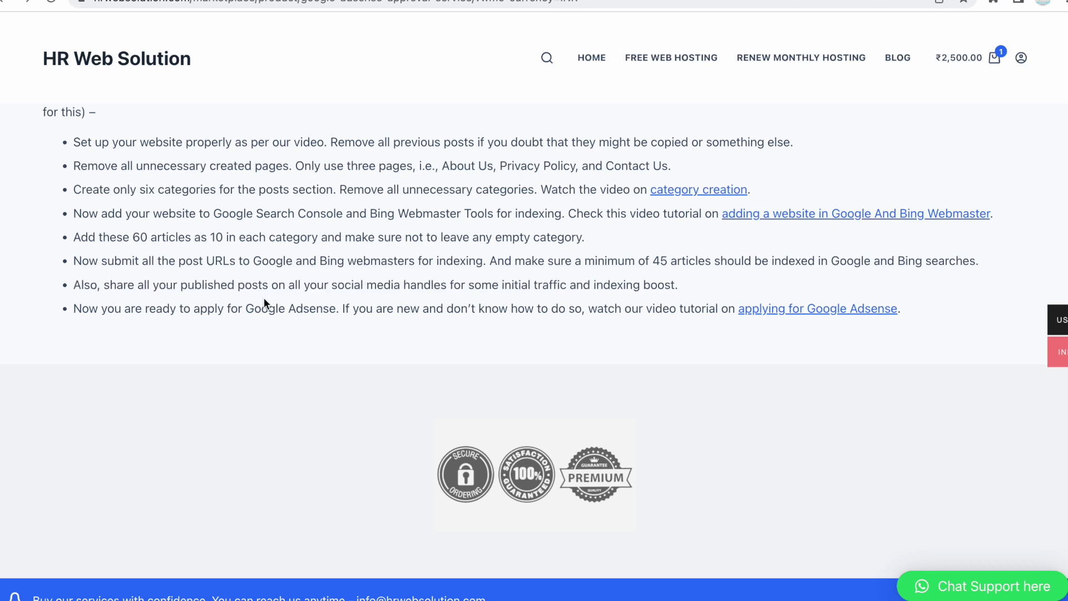
left_click_drag(181, 290, 588, 287)
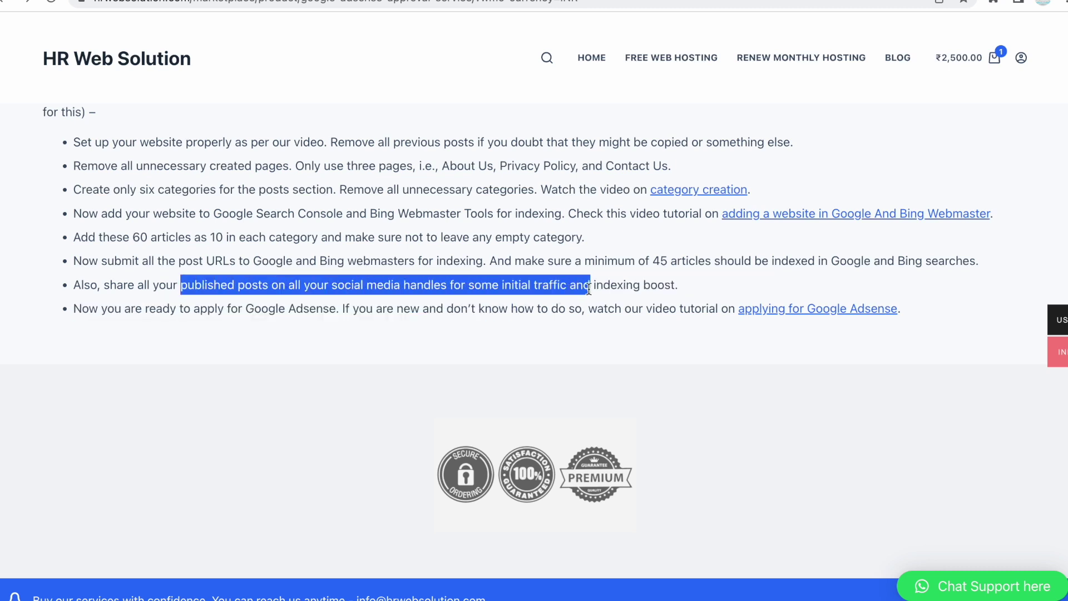
left_click(589, 289)
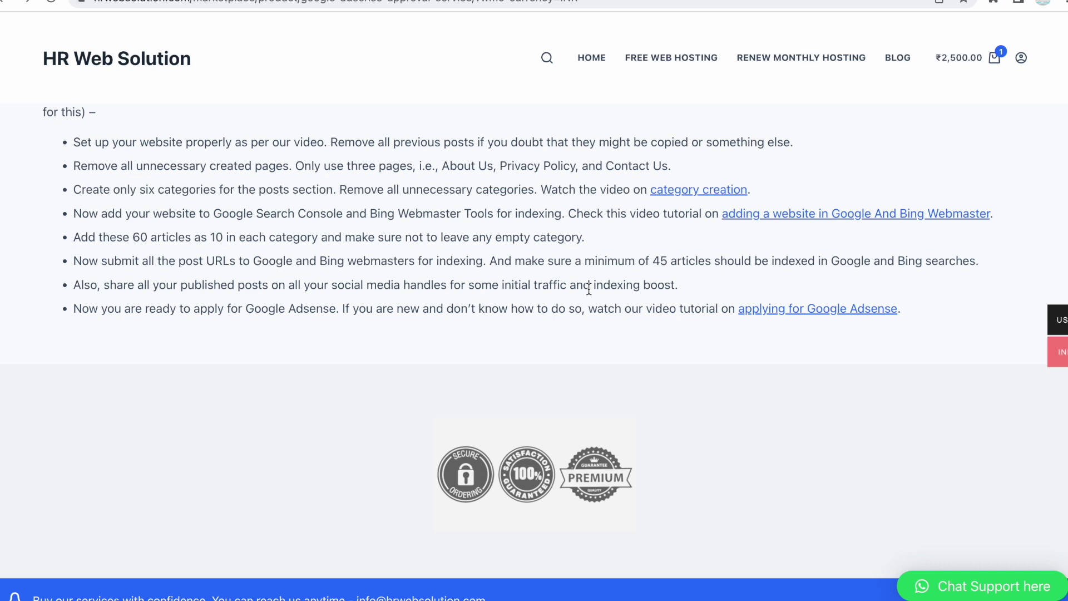
scroll(588, 288, "up", 5)
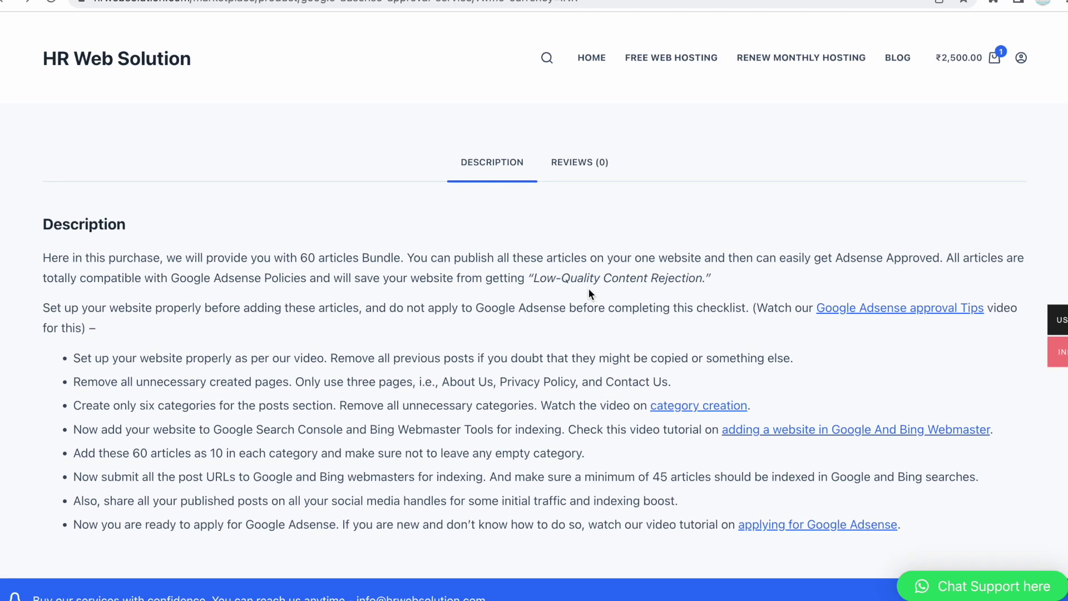
scroll(589, 289, "down", 3)
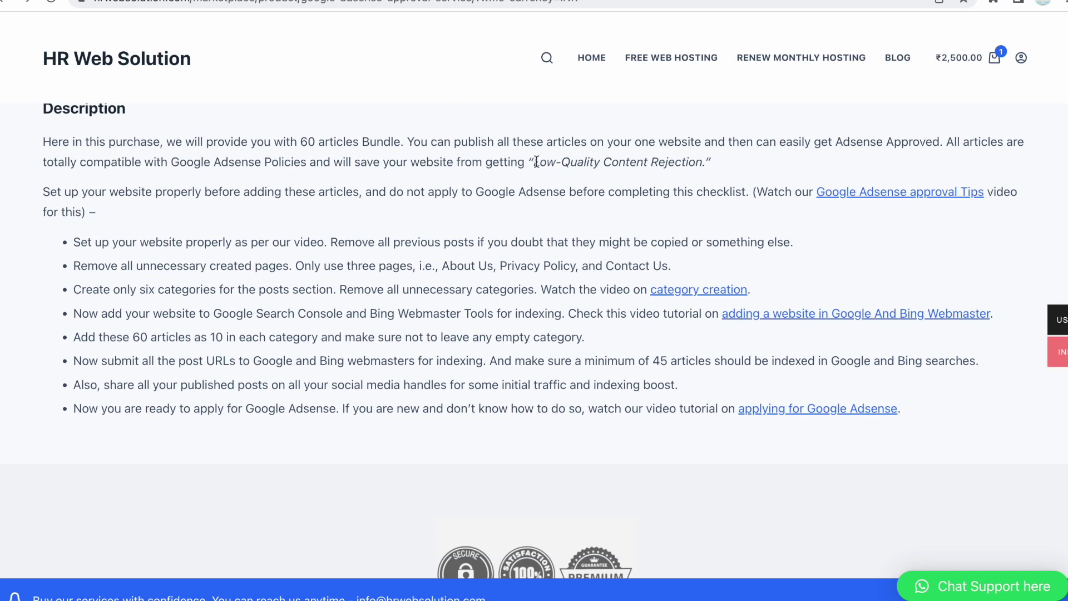
left_click_drag(536, 162, 705, 161)
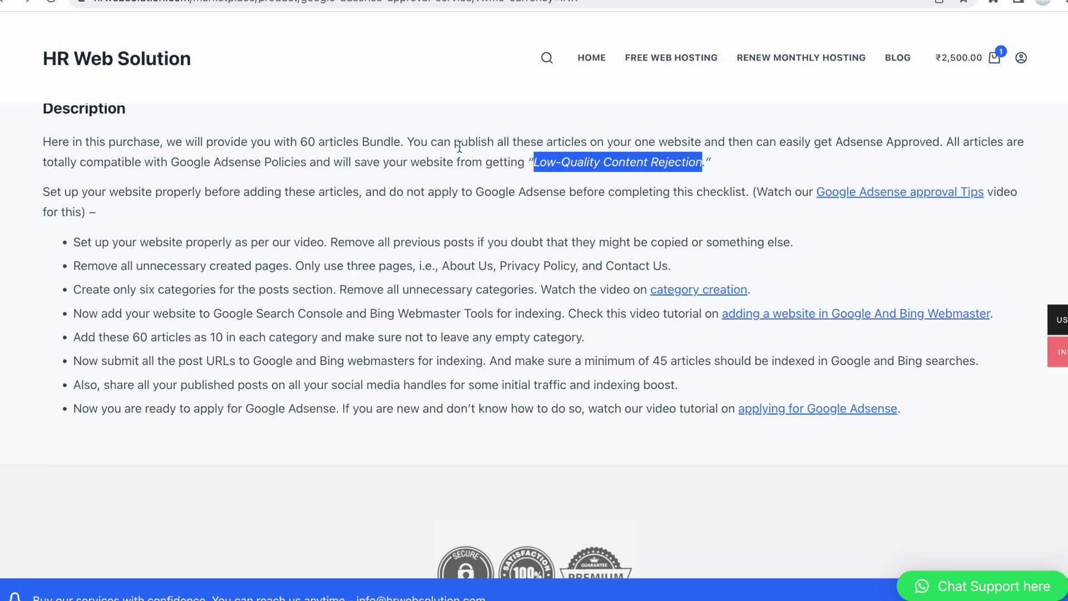
left_click(421, 140)
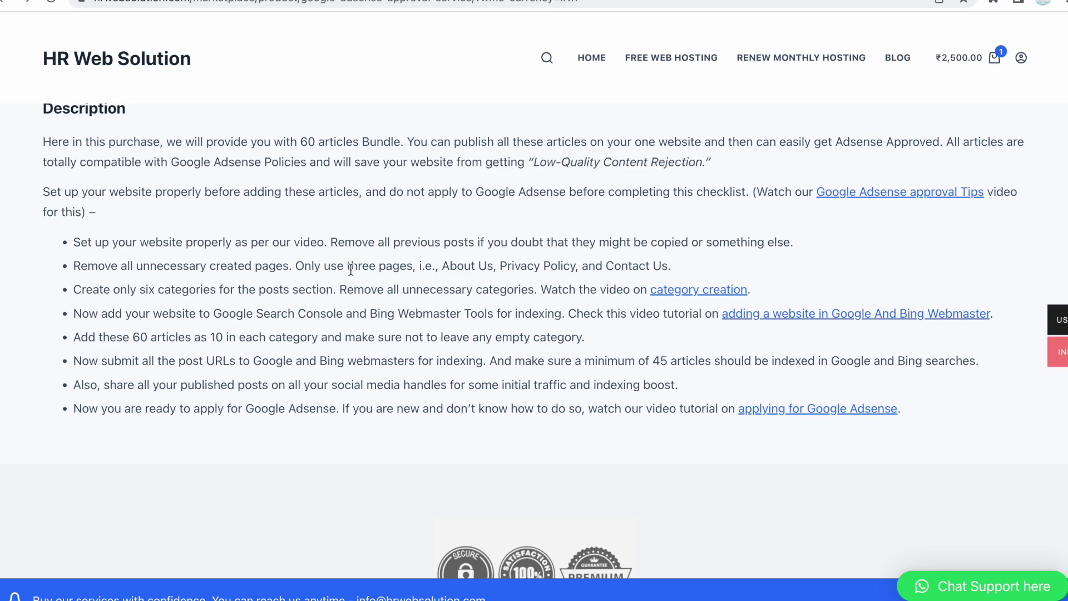
scroll(350, 270, "up", 10)
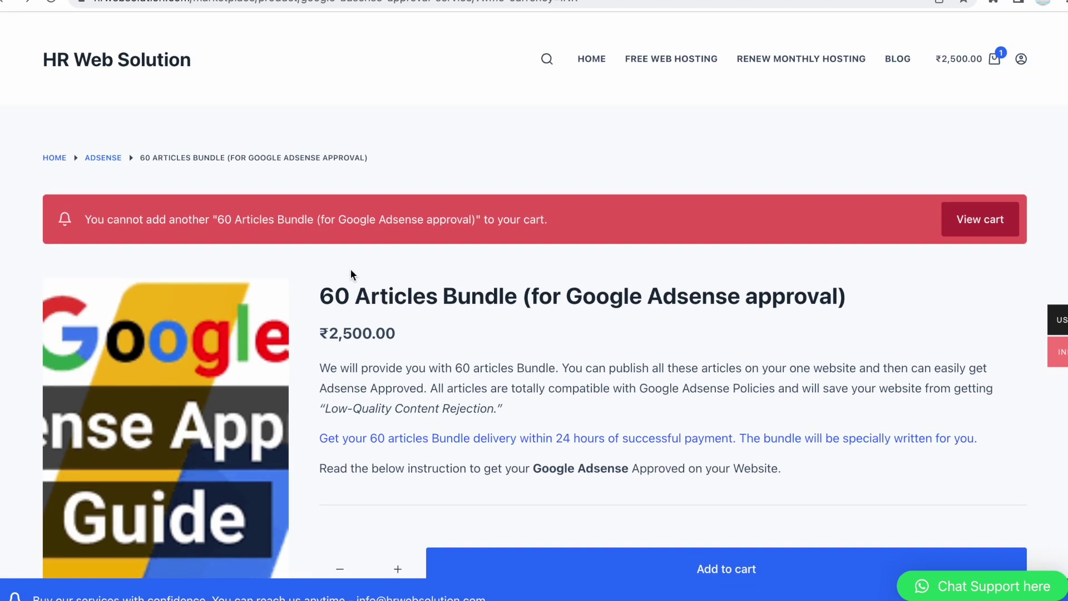
scroll(350, 273, "down", 2)
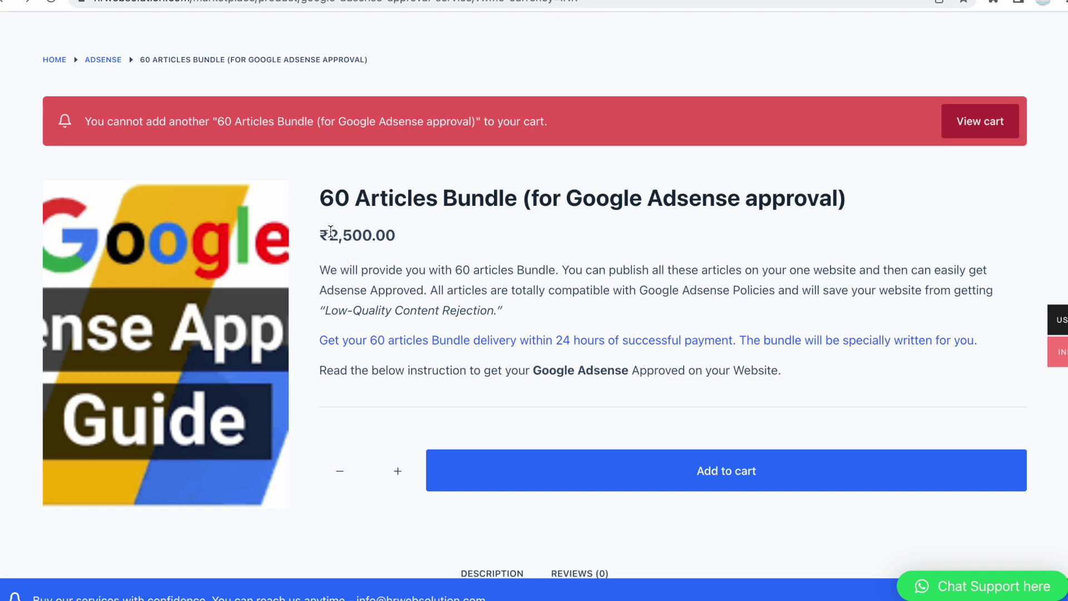
left_click_drag(330, 234, 421, 229)
left_click(422, 229)
scroll(422, 230, "up", 2)
scroll(422, 229, "down", 8)
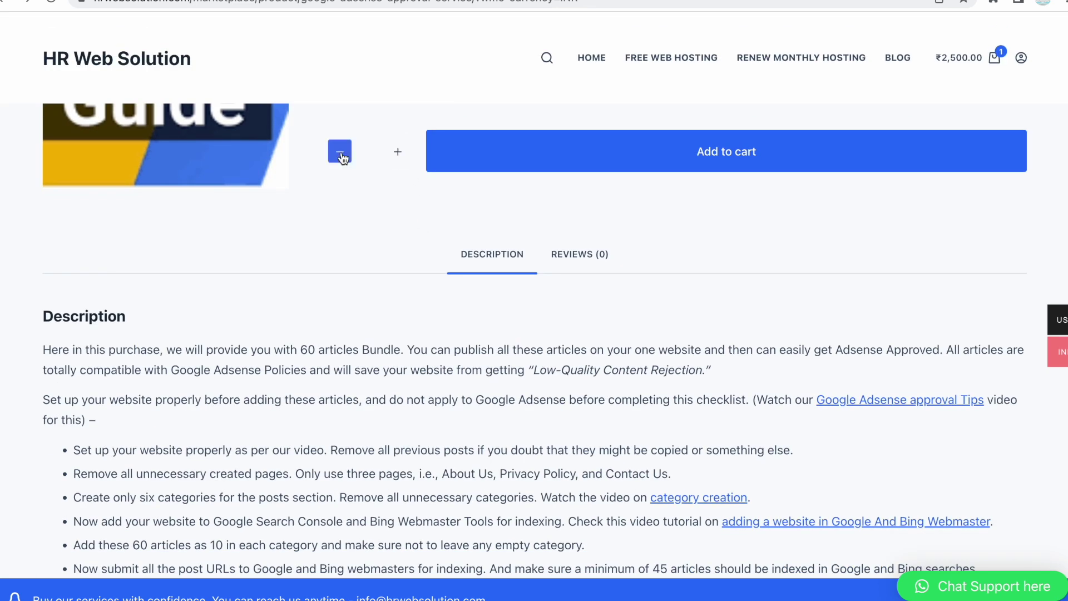
scroll(402, 253, "down", 4)
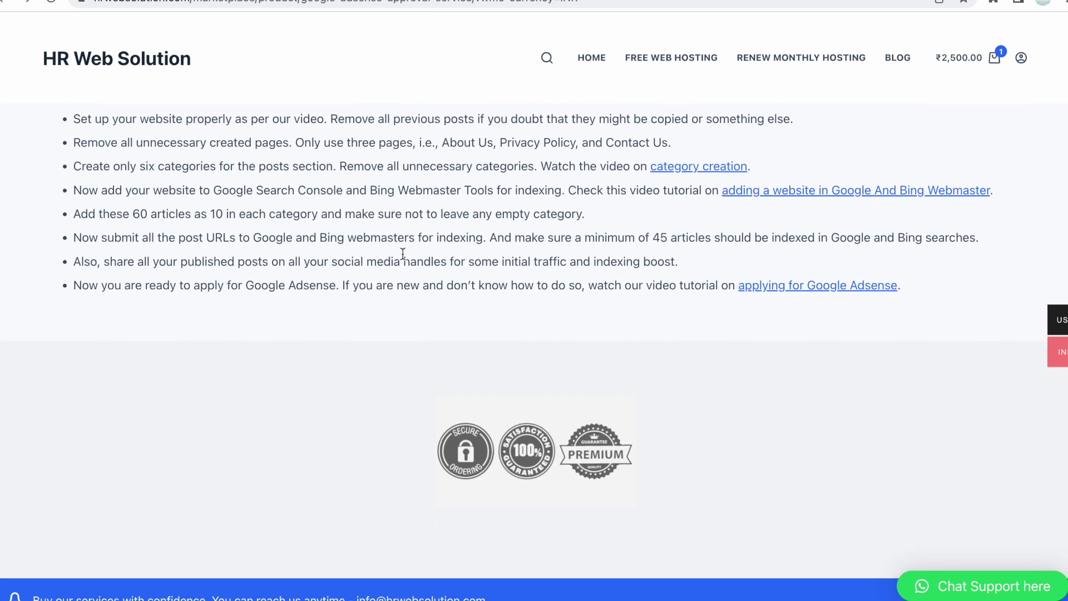
scroll(402, 253, "up", 13)
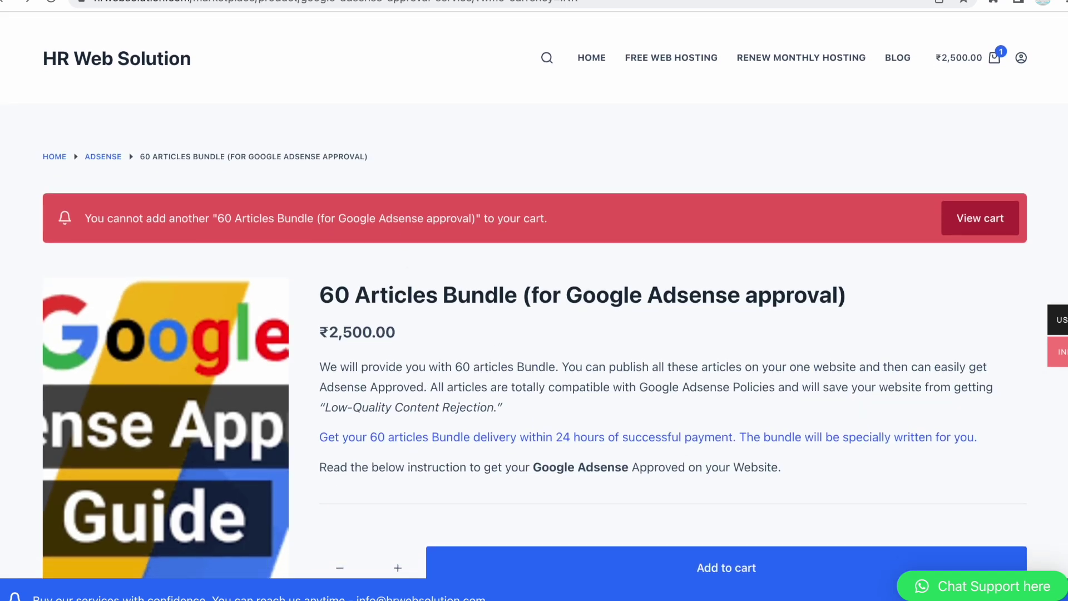